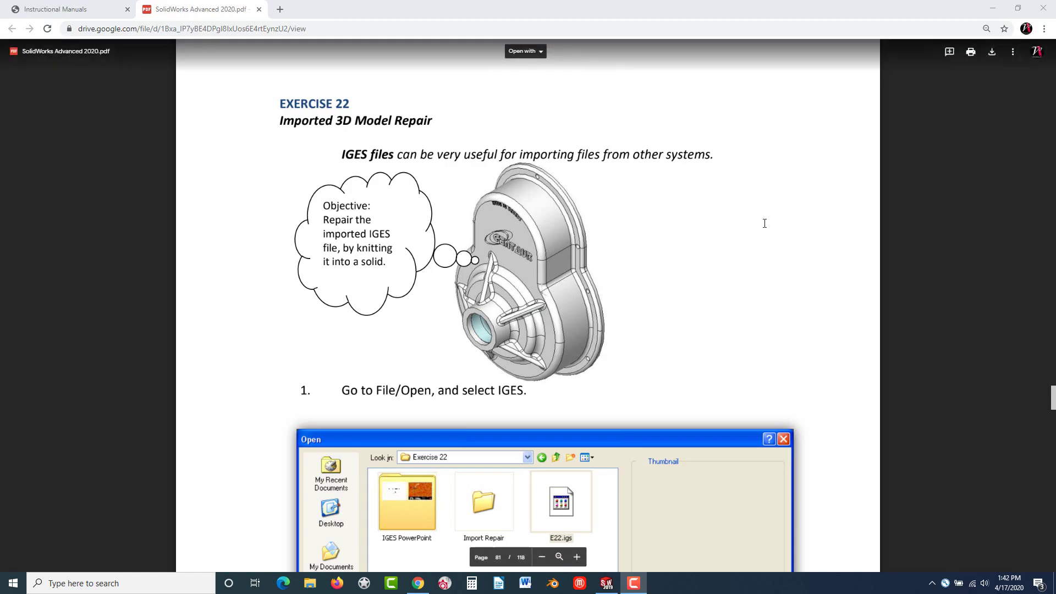
# Step: Review the translator table and the file format descriptions on pages 116 and 117 of the SolidWorks Advanced manual
pyautogui.moveTo(1053, 399); pyautogui.dragTo(1051, 555)
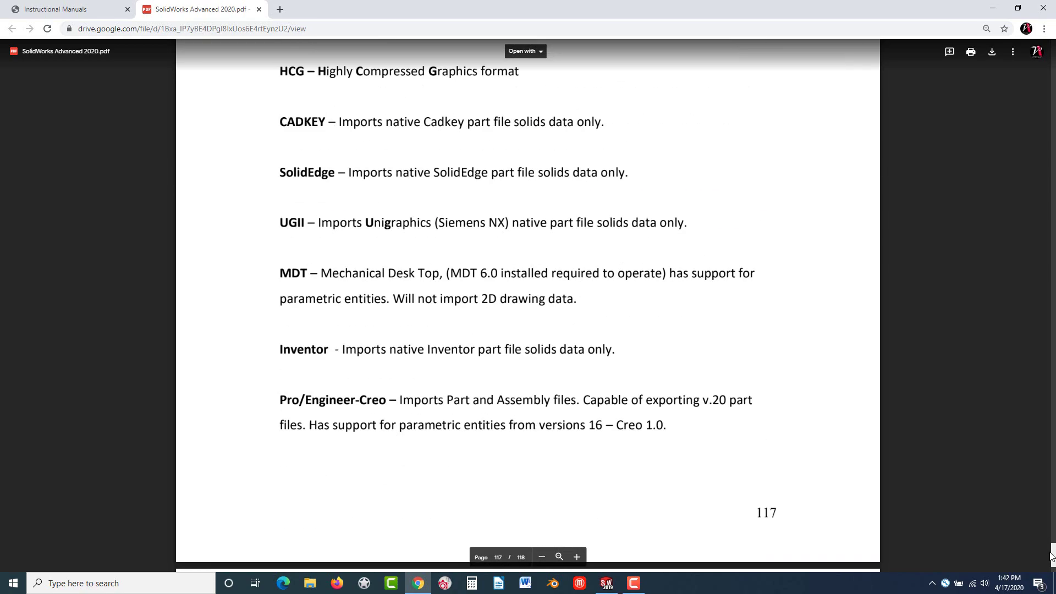
pyautogui.scroll(10, 978, 434)
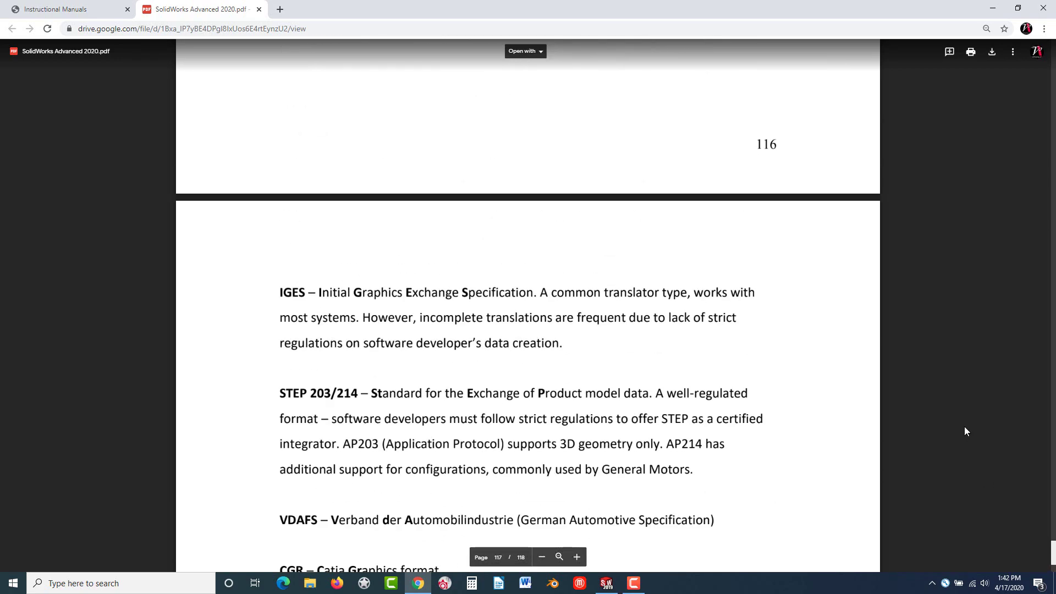
pyautogui.scroll(12, 965, 428)
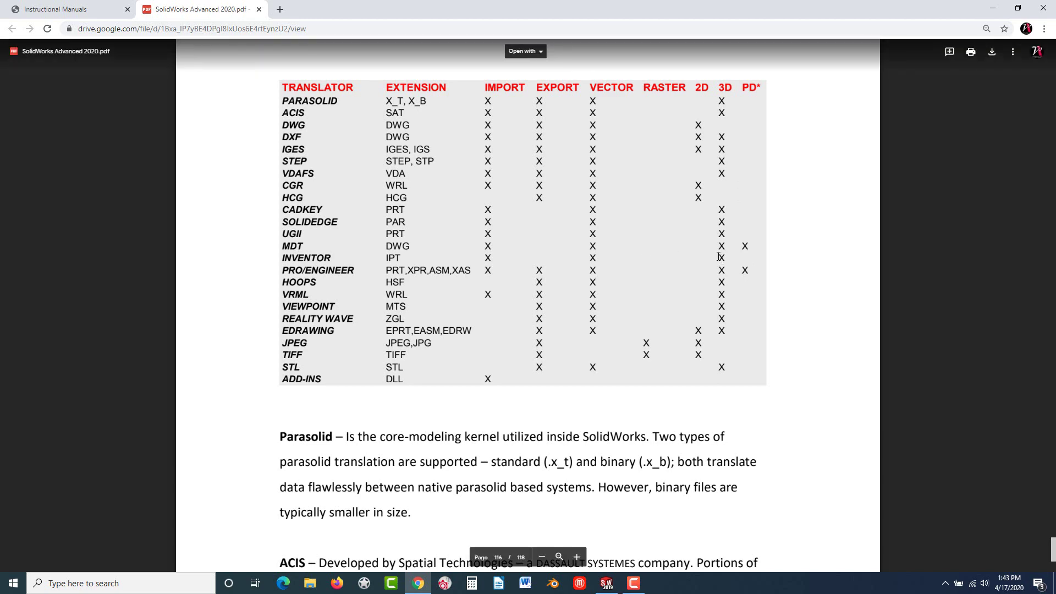
pyautogui.scroll(-5, 725, 257)
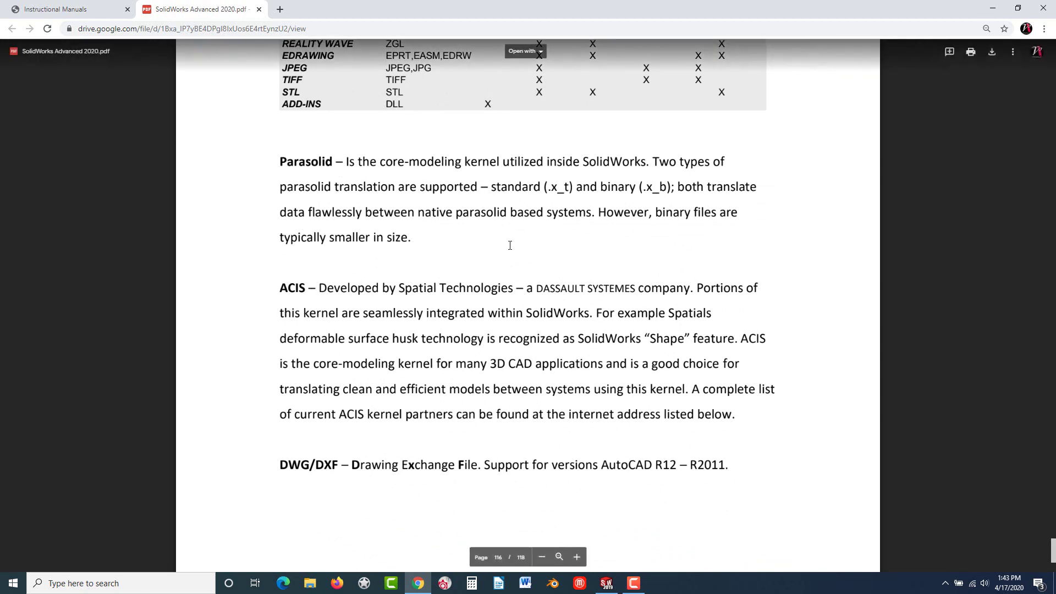
pyautogui.scroll(-6, 504, 245)
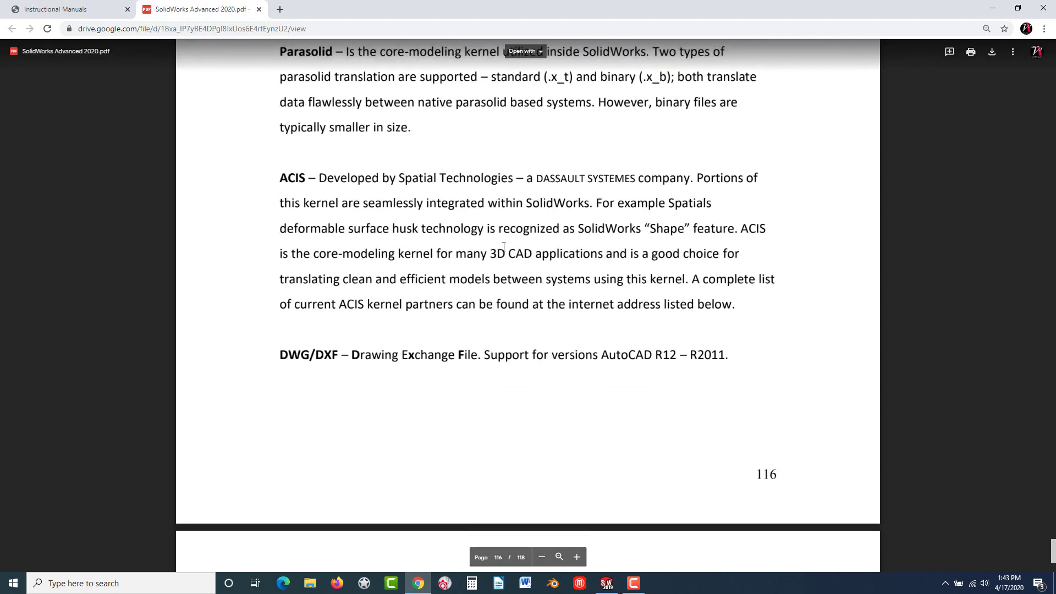
pyautogui.scroll(-3, 497, 252)
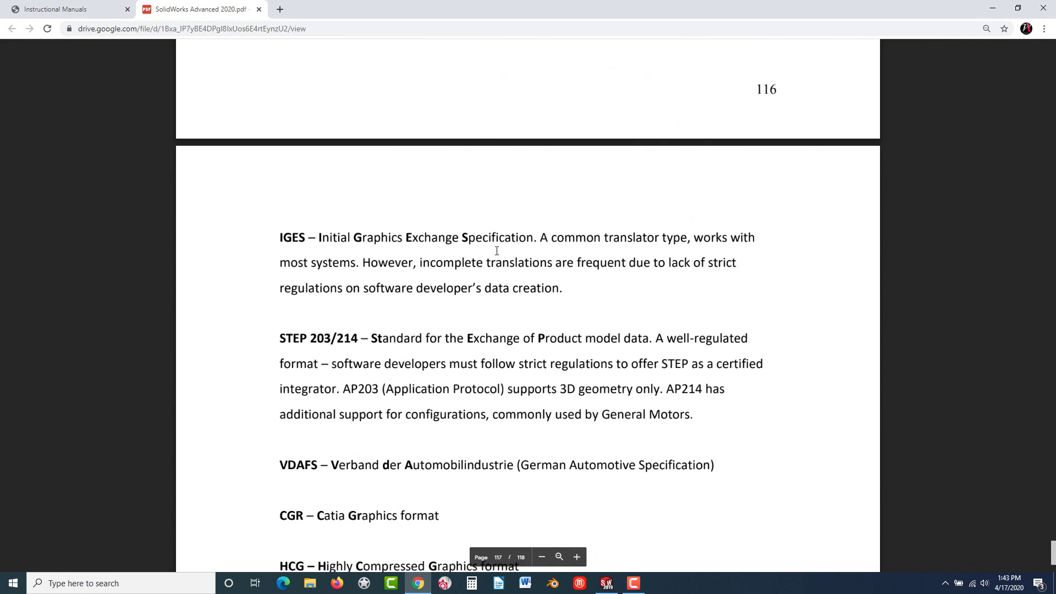
pyautogui.scroll(-3, 478, 268)
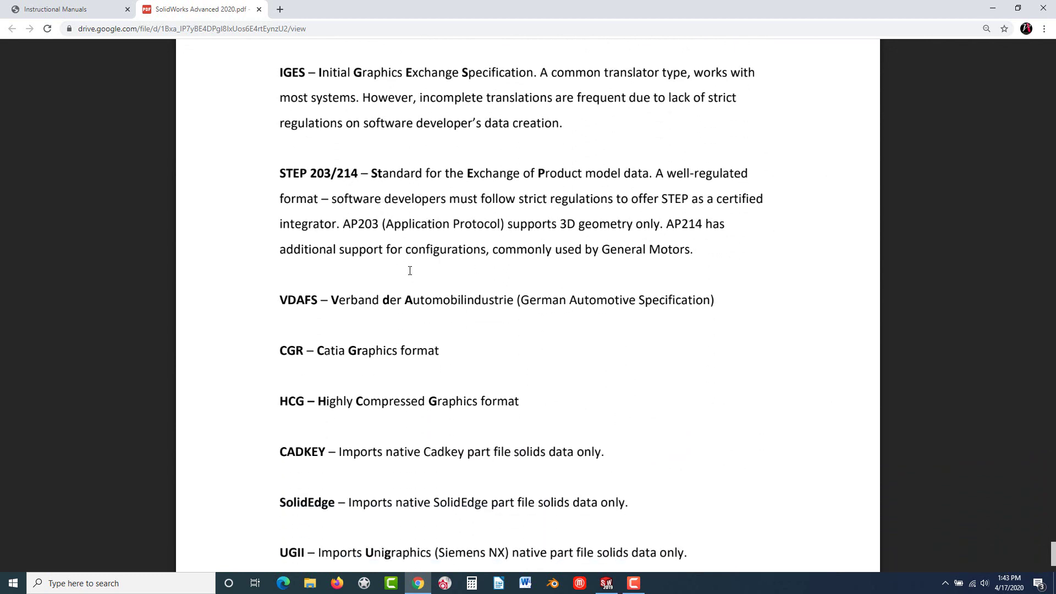
pyautogui.scroll(-2, 410, 270)
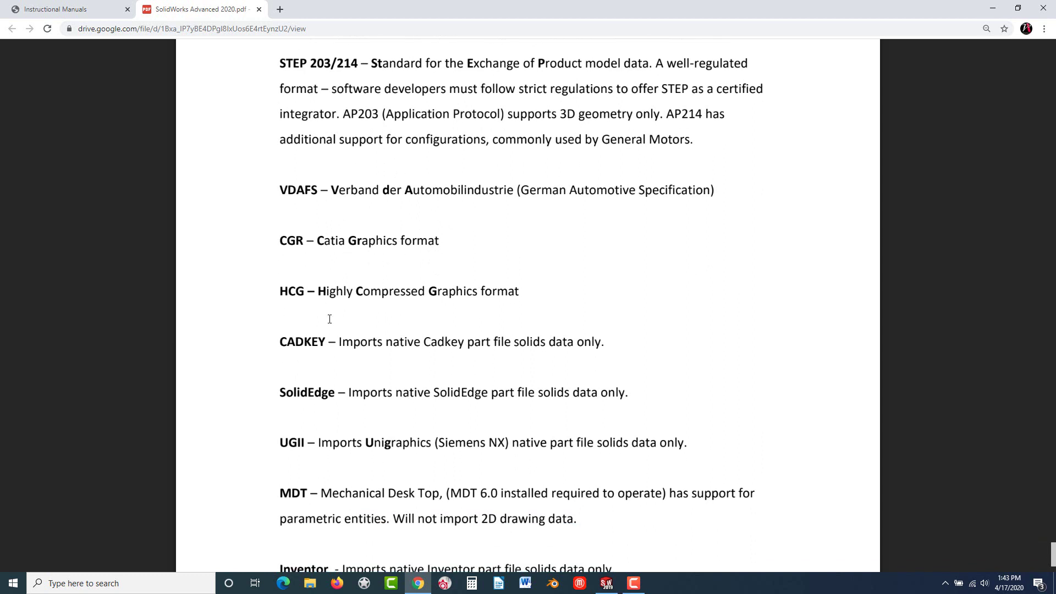
pyautogui.scroll(-2, 342, 333)
pyautogui.scroll(-1, 336, 322)
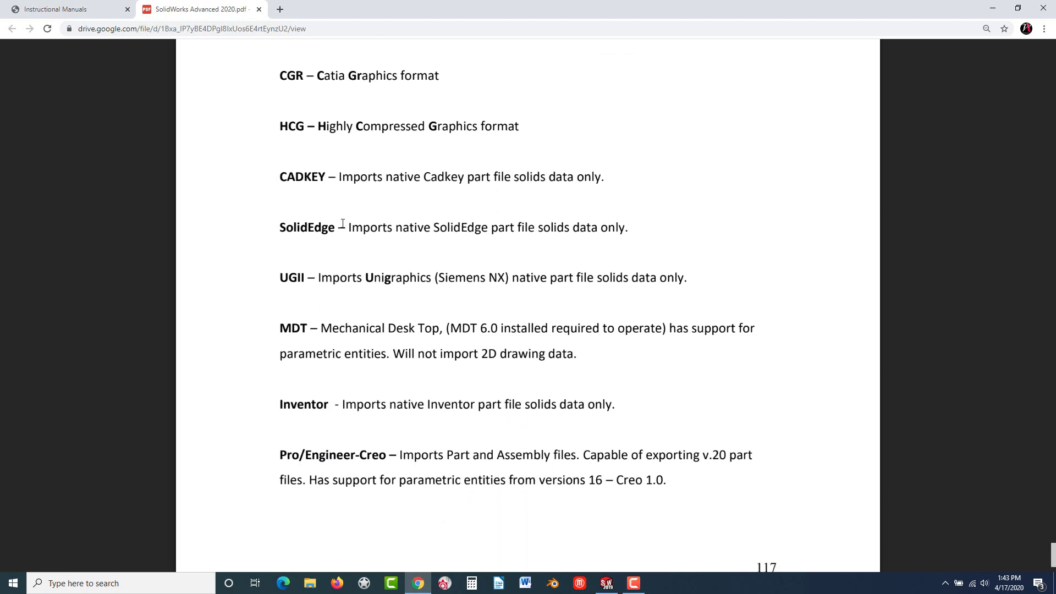
pyautogui.scroll(-2, 338, 309)
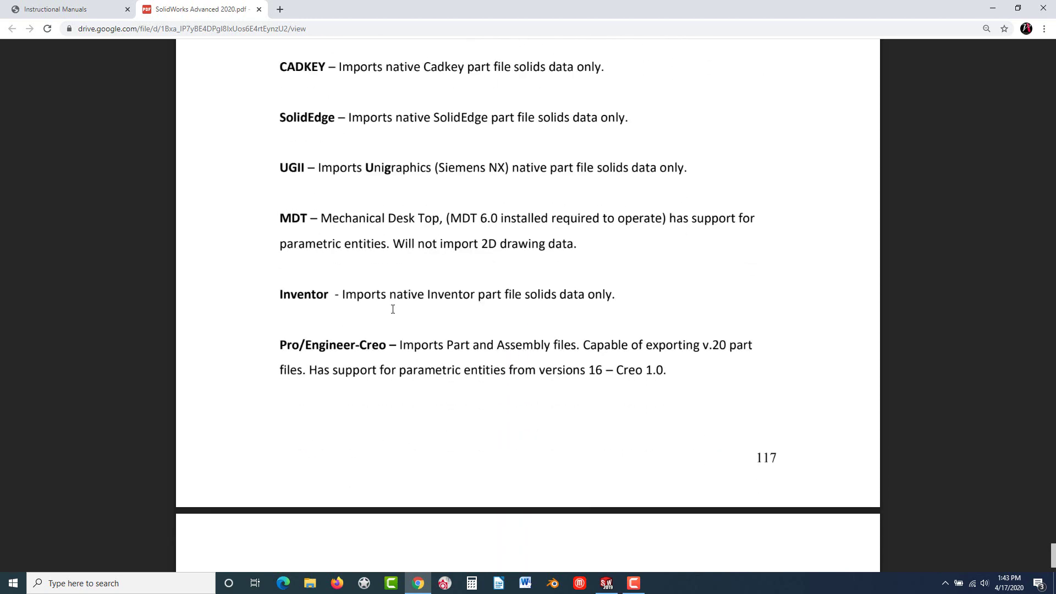
pyautogui.scroll(8, 949, 476)
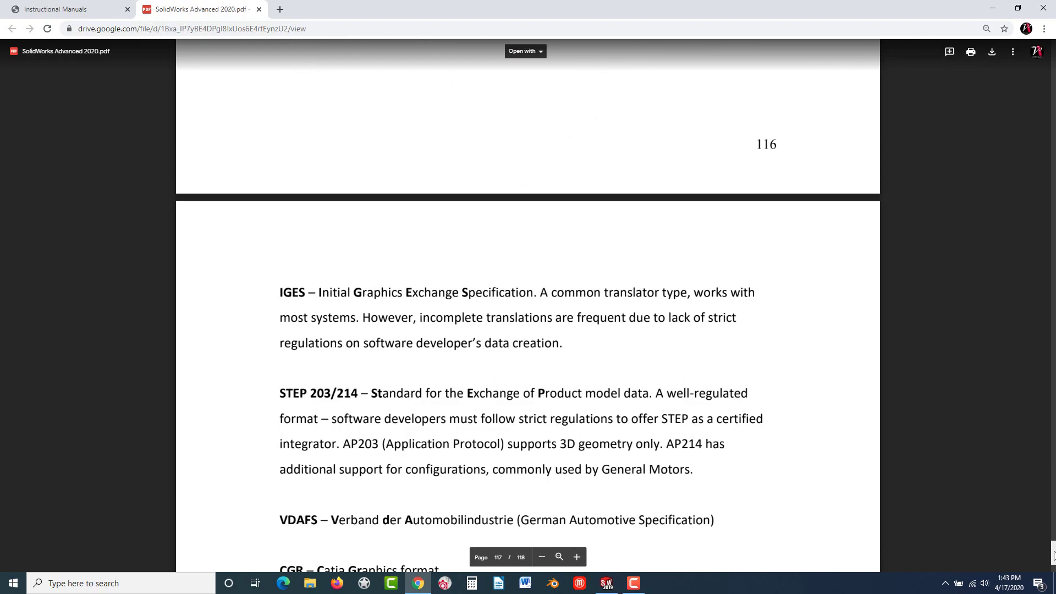
# Step: Return to the Exercise 22 Imported 3D Model Repair instructions on page 81 of the manual
pyautogui.moveTo(1051, 553); pyautogui.dragTo(1055, 408)
pyautogui.scroll(20, 982, 357)
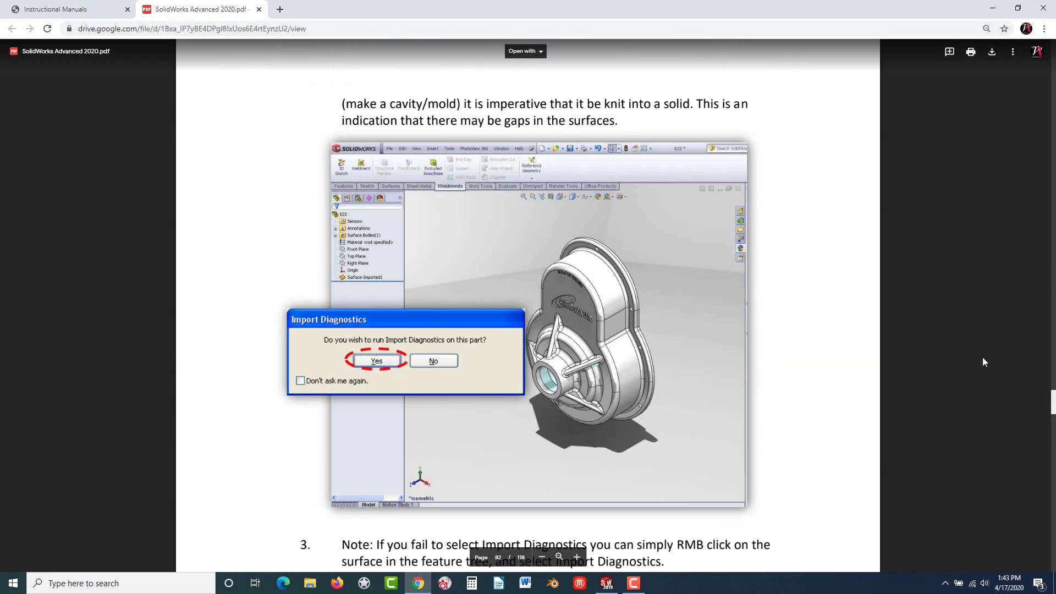
pyautogui.scroll(2, 984, 365)
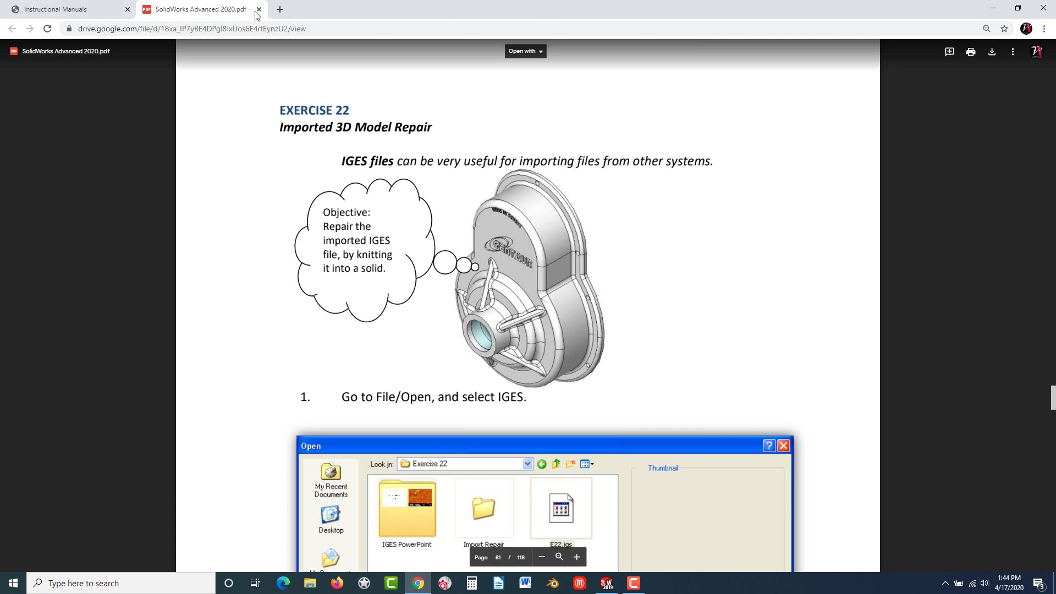
# Step: Load the vertanux1.com website in a new browser tab
pyautogui.click(280, 10)
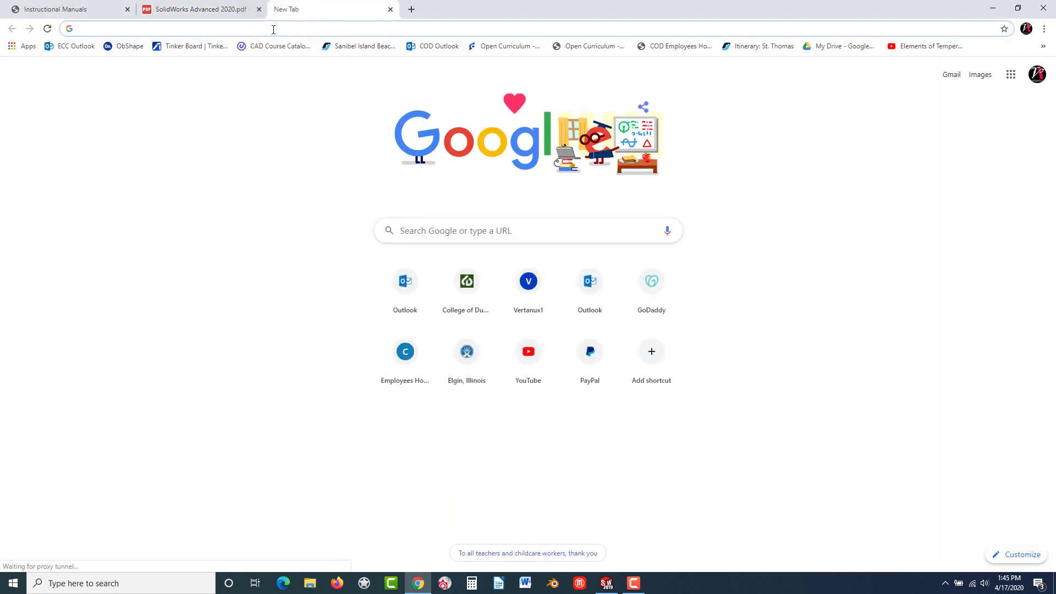
pyautogui.write('vertan')
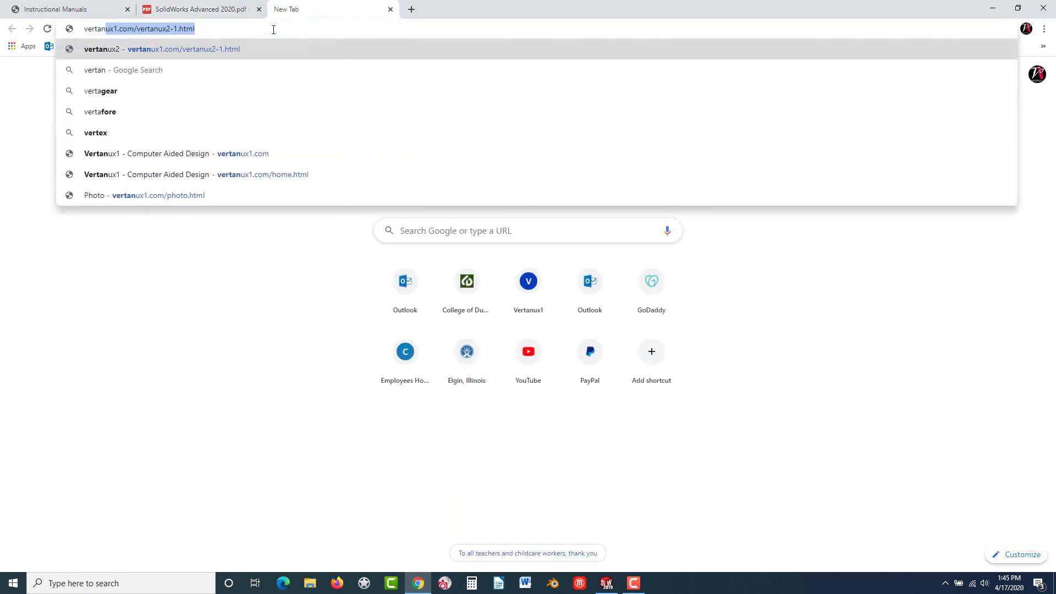
pyautogui.write('ux1.')
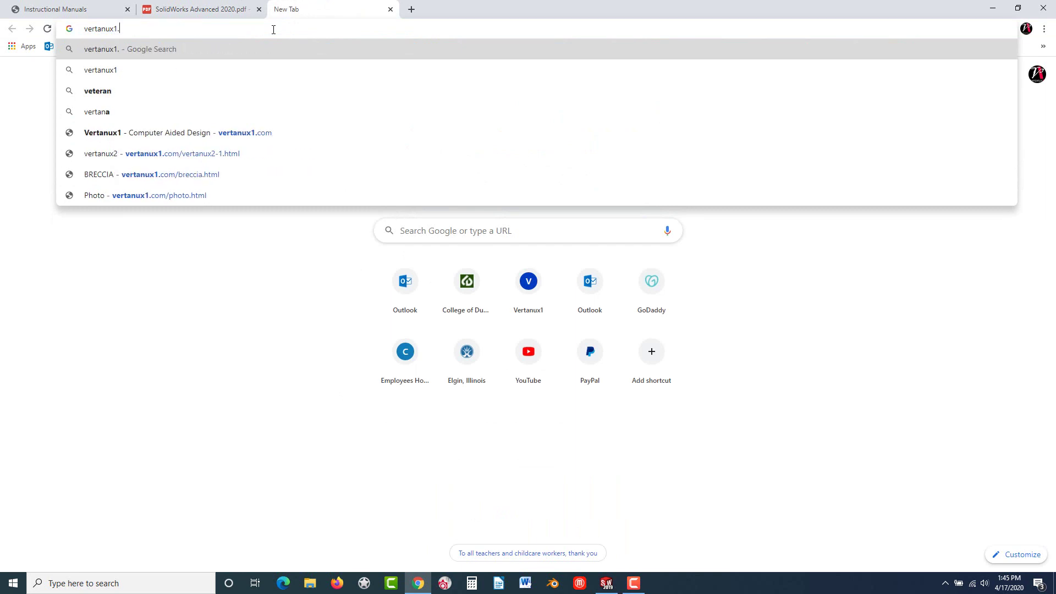
pyautogui.write('com')
pyautogui.press('Return')
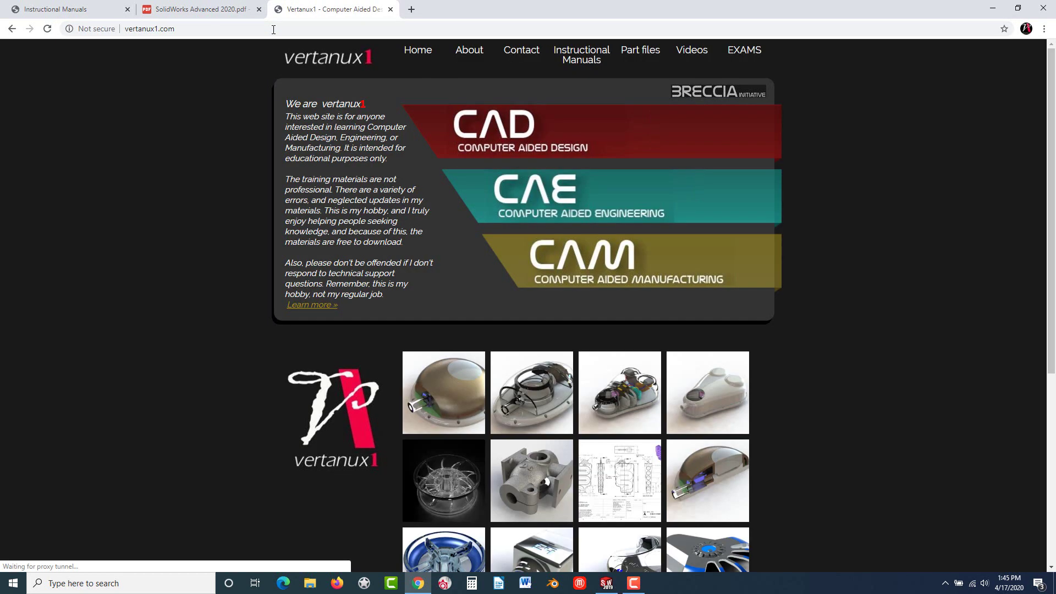
# Step: Download the Exercise 22 IGES file, E22.igs, from the SolidWorks section of the site's part files page
pyautogui.click(641, 53)
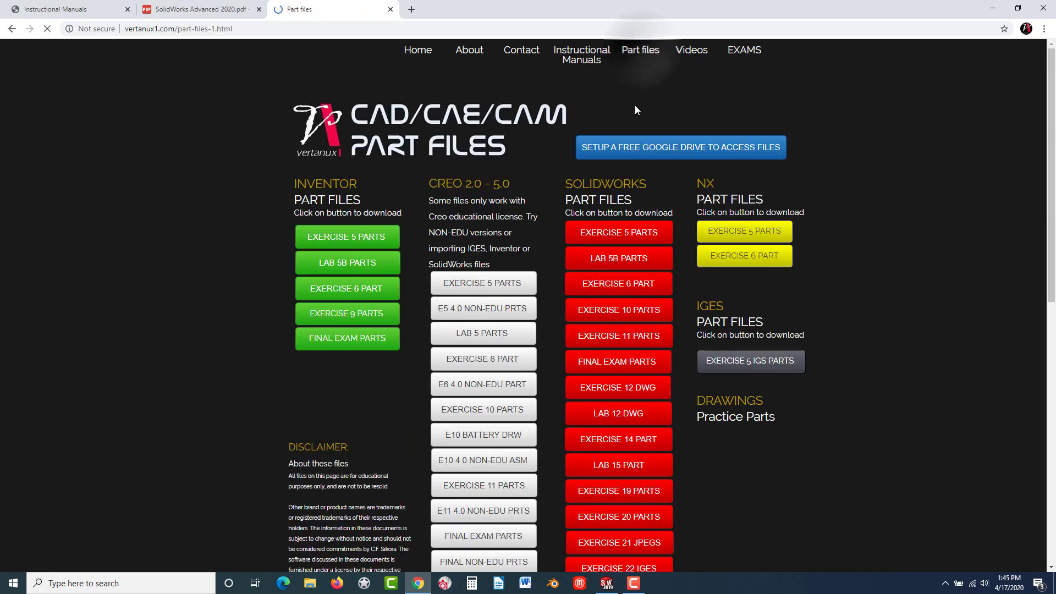
pyautogui.scroll(-1, 610, 273)
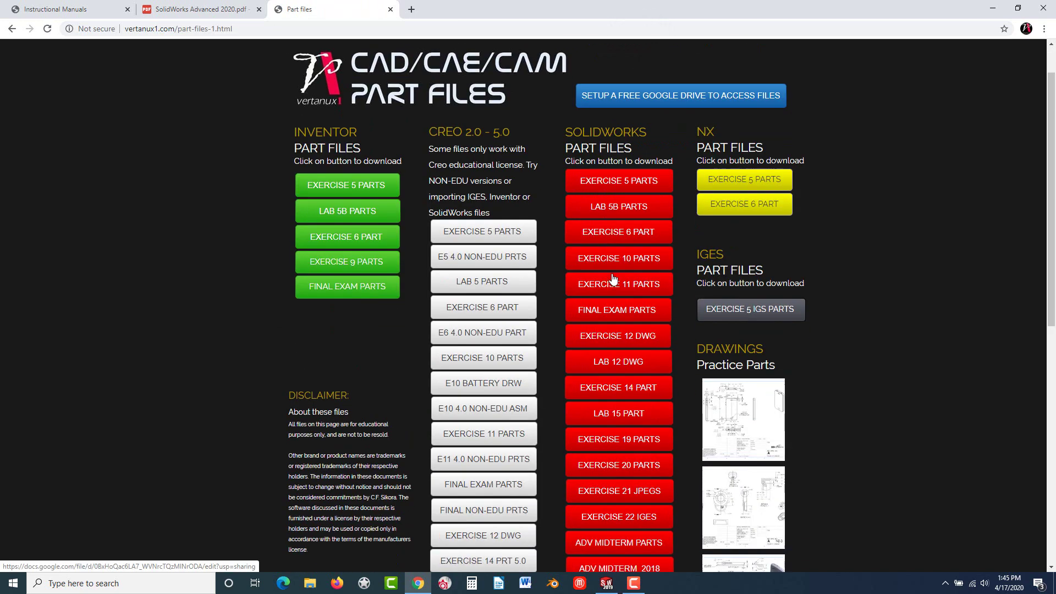
pyautogui.scroll(-1, 614, 279)
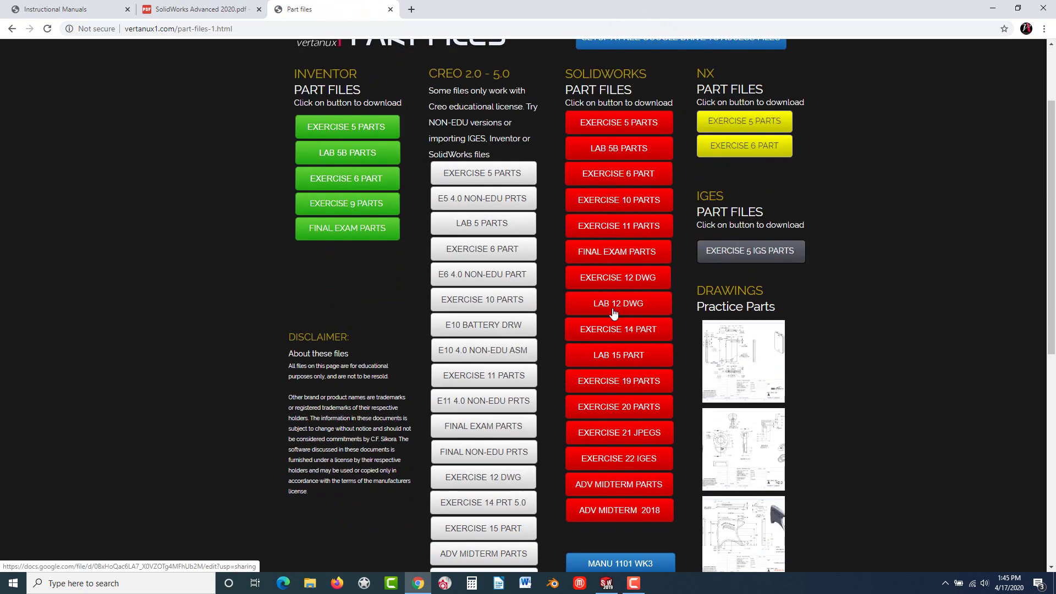
pyautogui.click(640, 461)
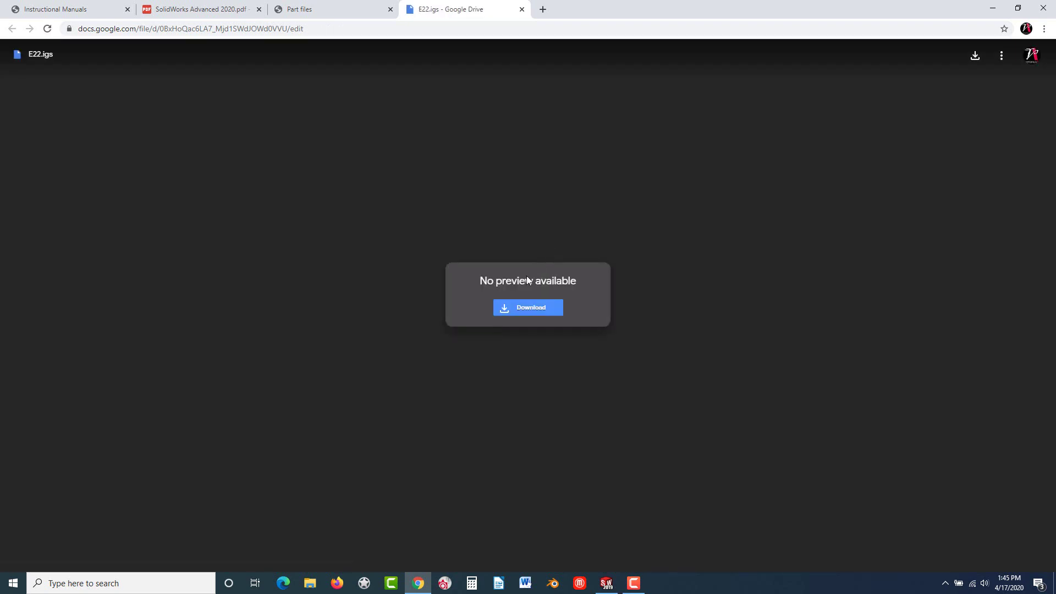
pyautogui.click(530, 309)
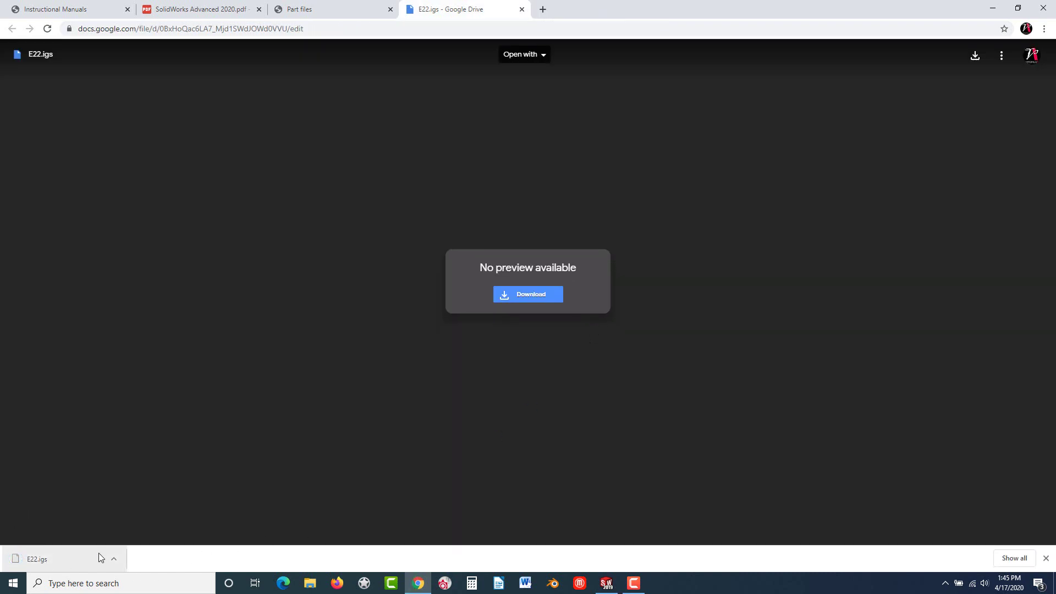
# Step: Show the downloaded E22.igs in its folder, look through the Downloads folder, and close the folder window
pyautogui.click(114, 560)
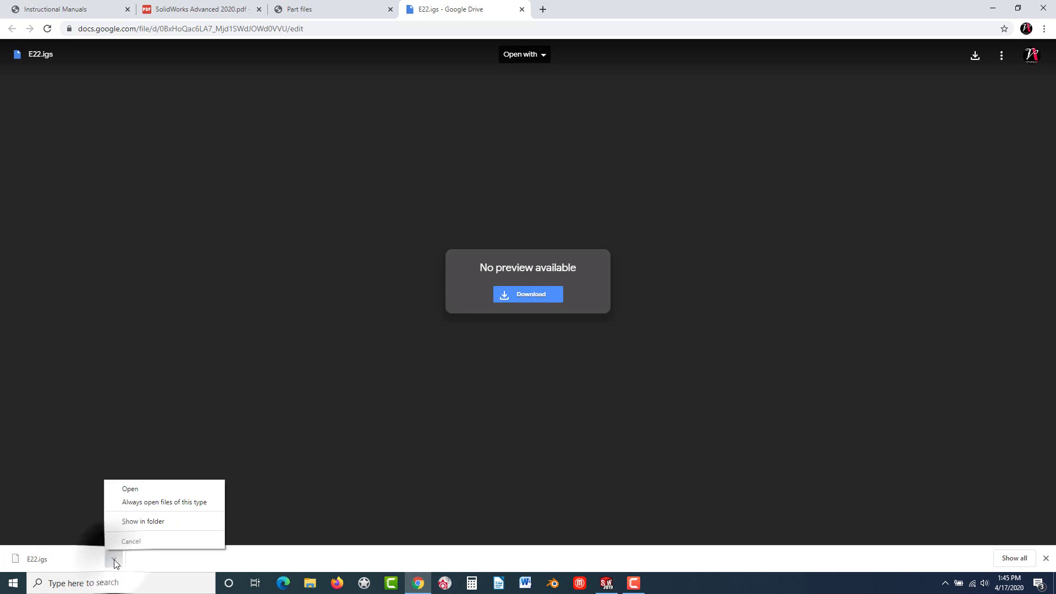
pyautogui.click(146, 521)
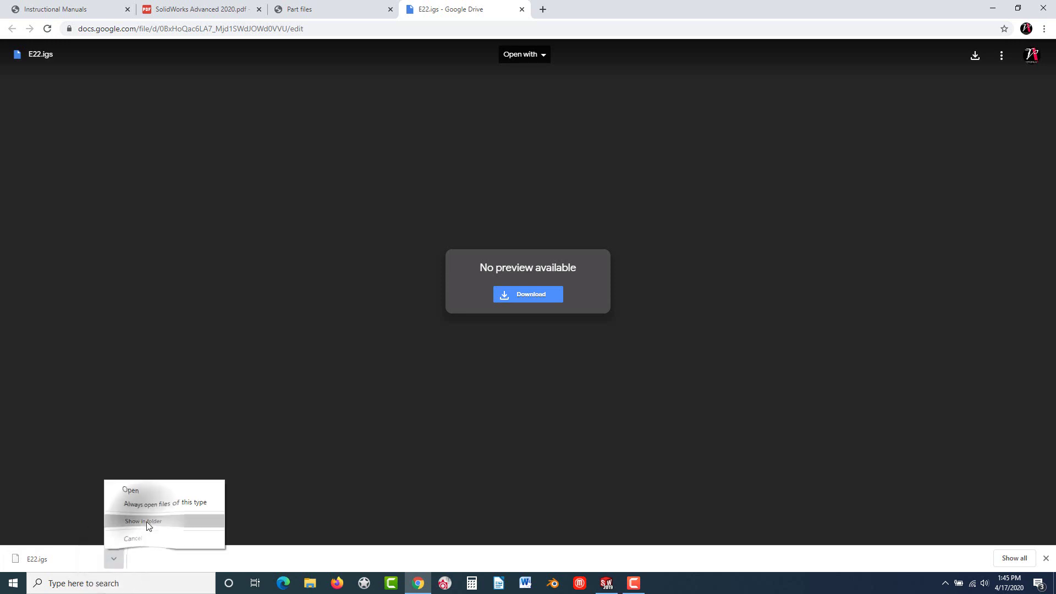
pyautogui.scroll(7, 358, 406)
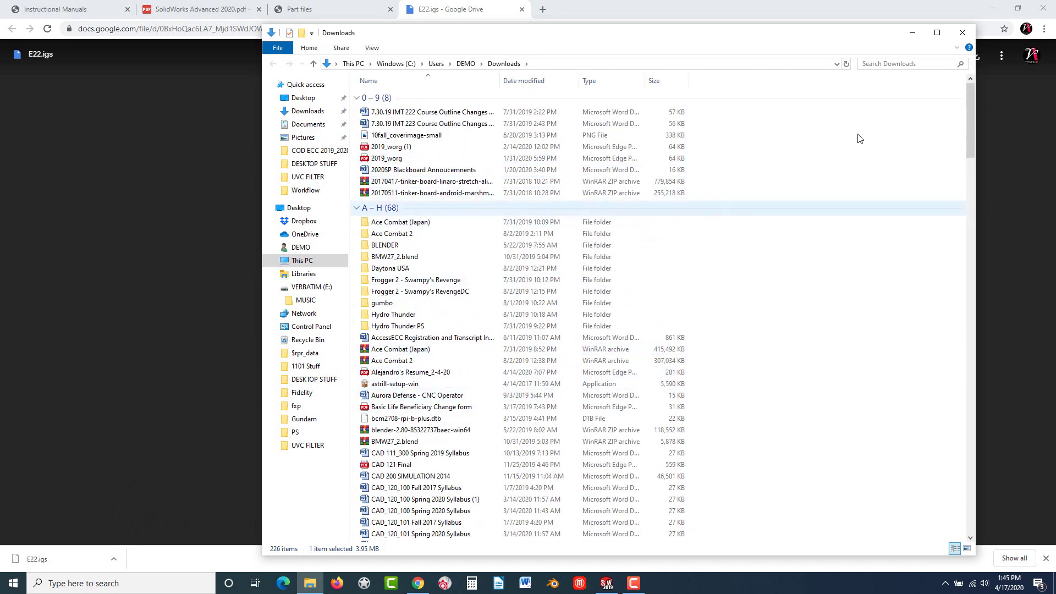
pyautogui.click(963, 33)
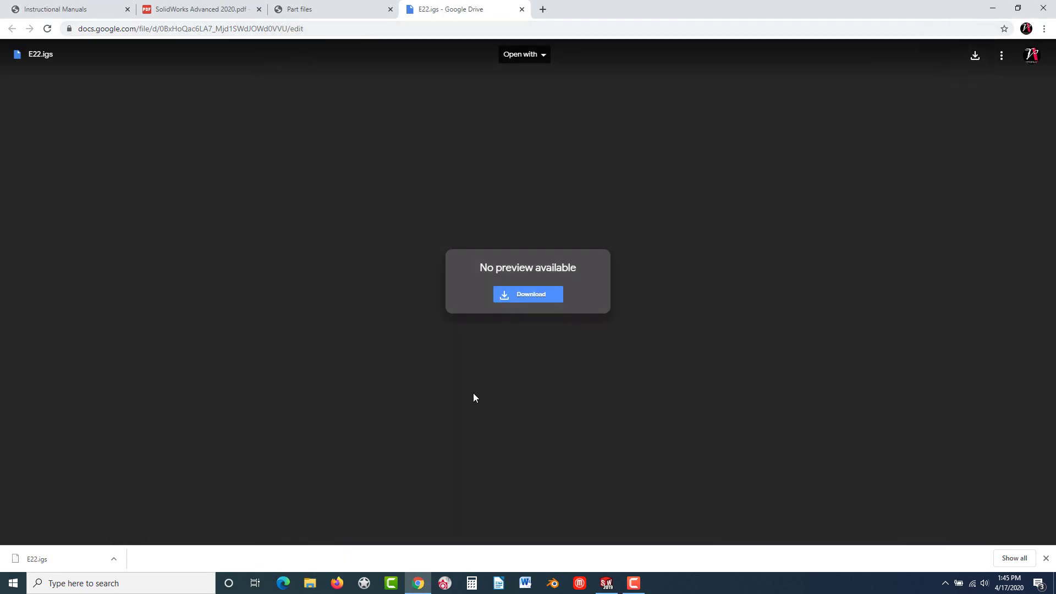
# Step: Switch to SOLIDWORKS, start opening a file, and browse the contents of the Downloads folder
pyautogui.click(606, 583)
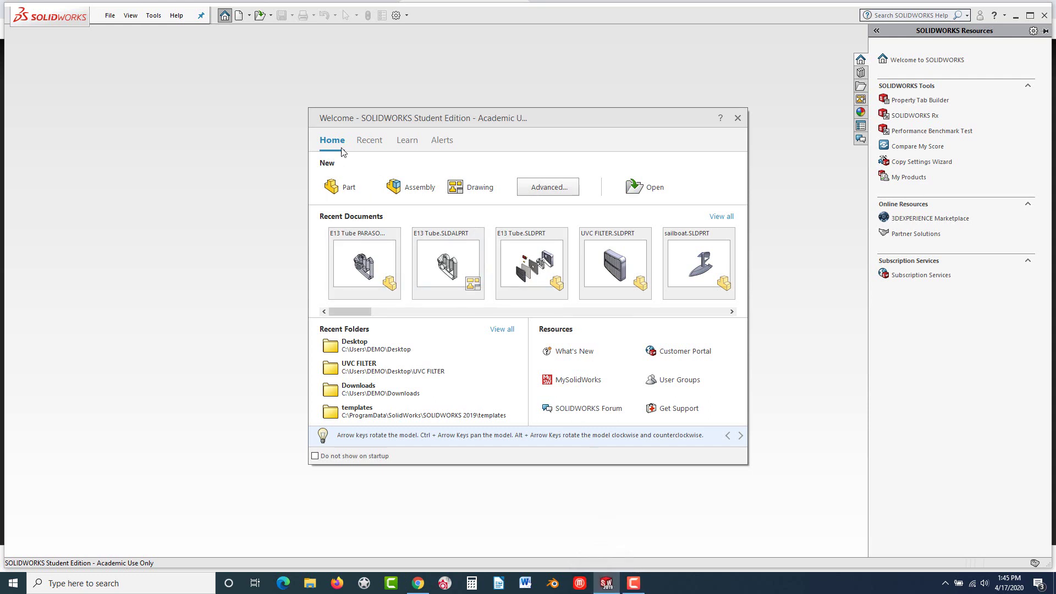
pyautogui.click(654, 190)
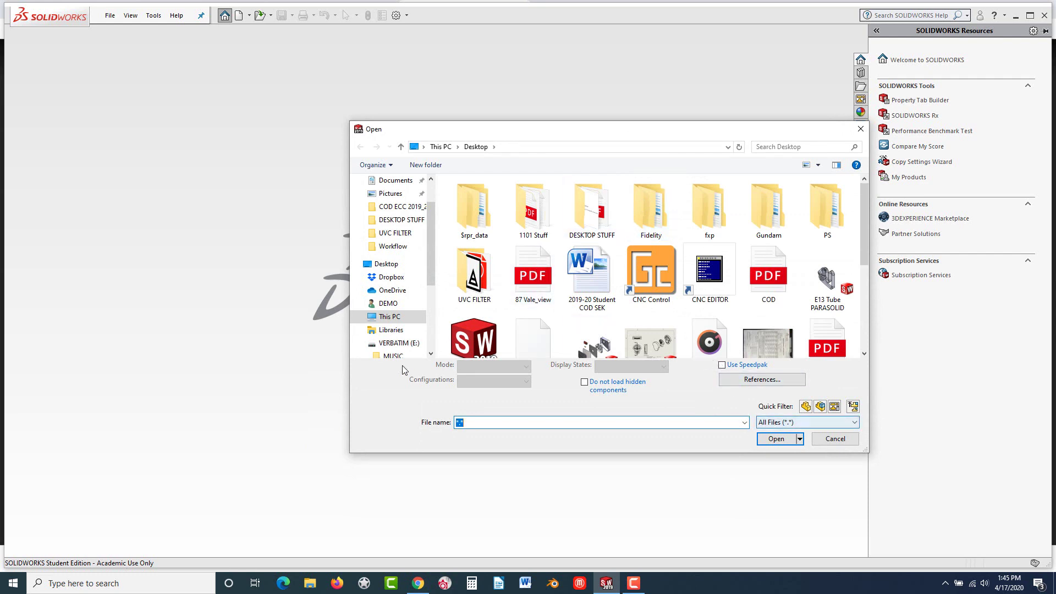
pyautogui.scroll(2, 402, 286)
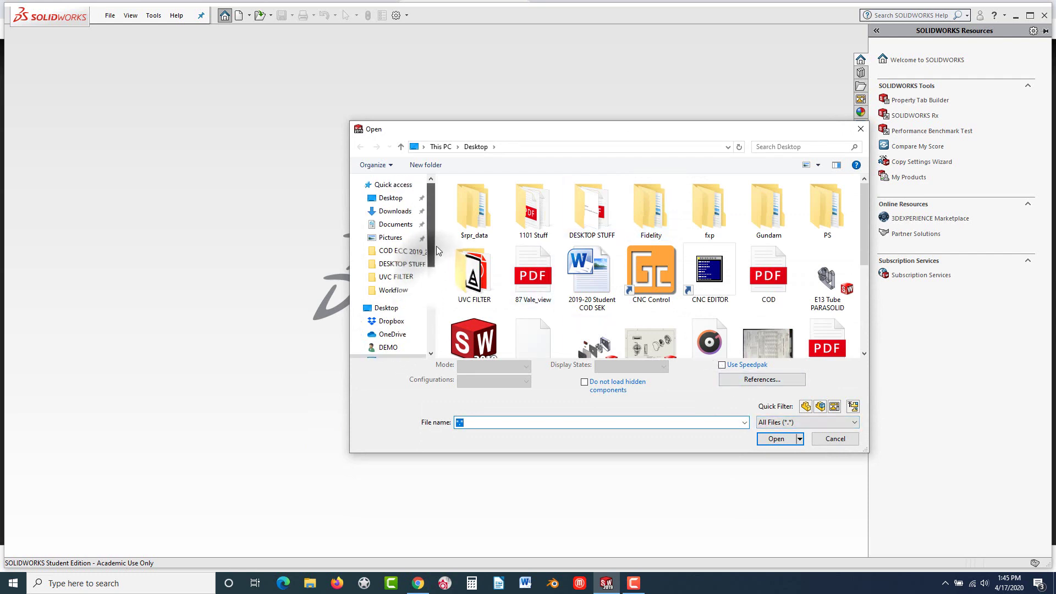
pyautogui.click(401, 212)
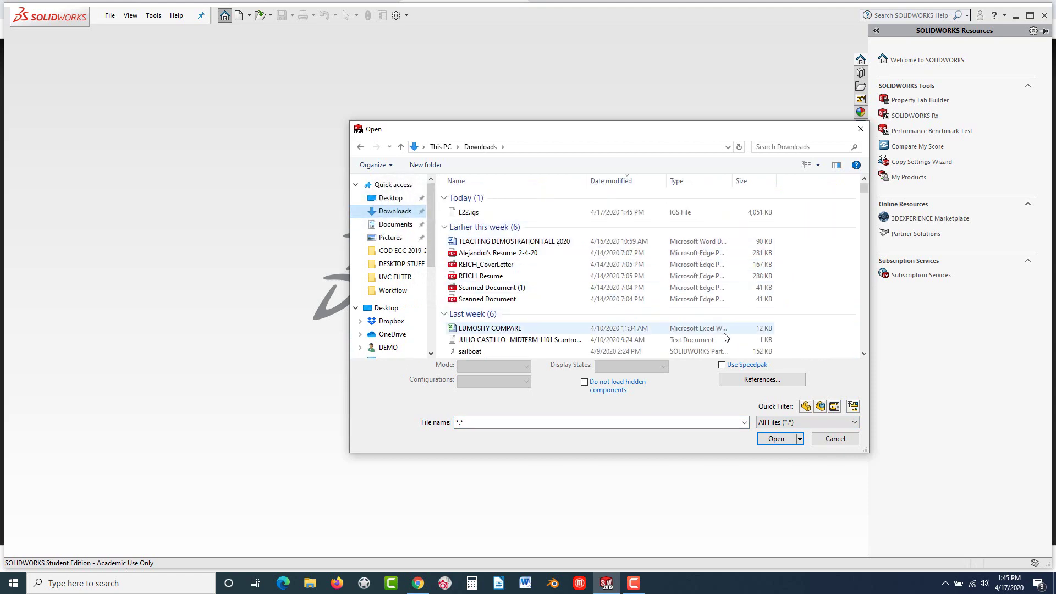
pyautogui.scroll(-3, 704, 309)
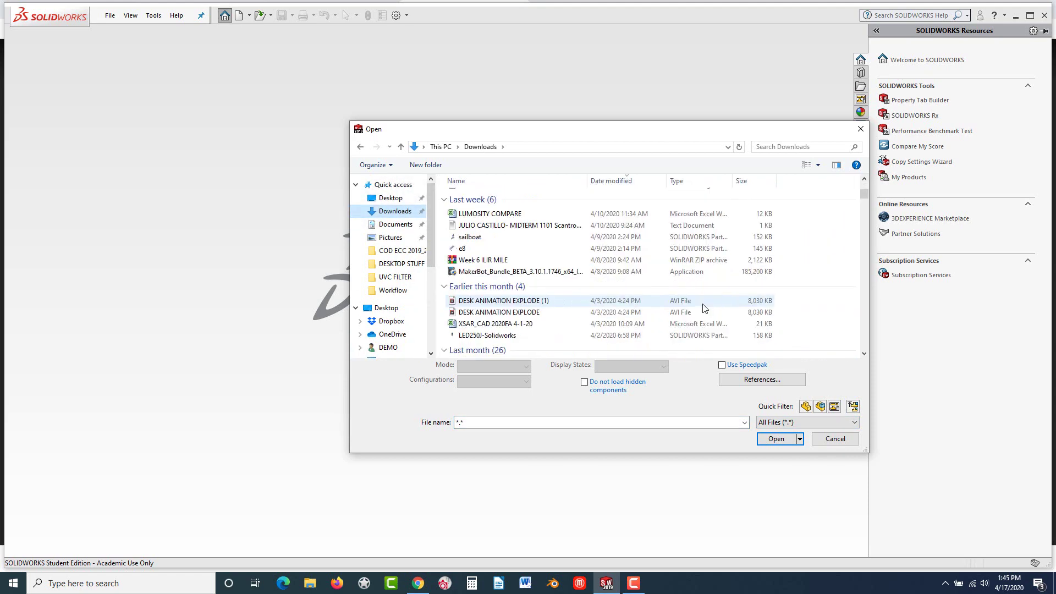
pyautogui.scroll(-4, 697, 311)
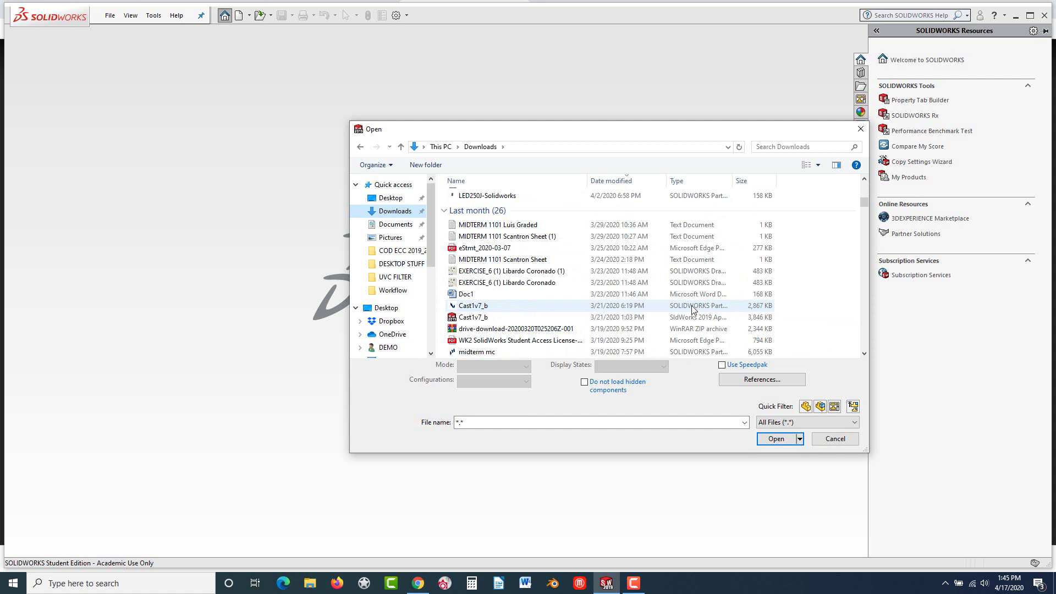
# Step: Limit the file list to IGES files and open E22.igs from the Downloads folder
pyautogui.click(771, 422)
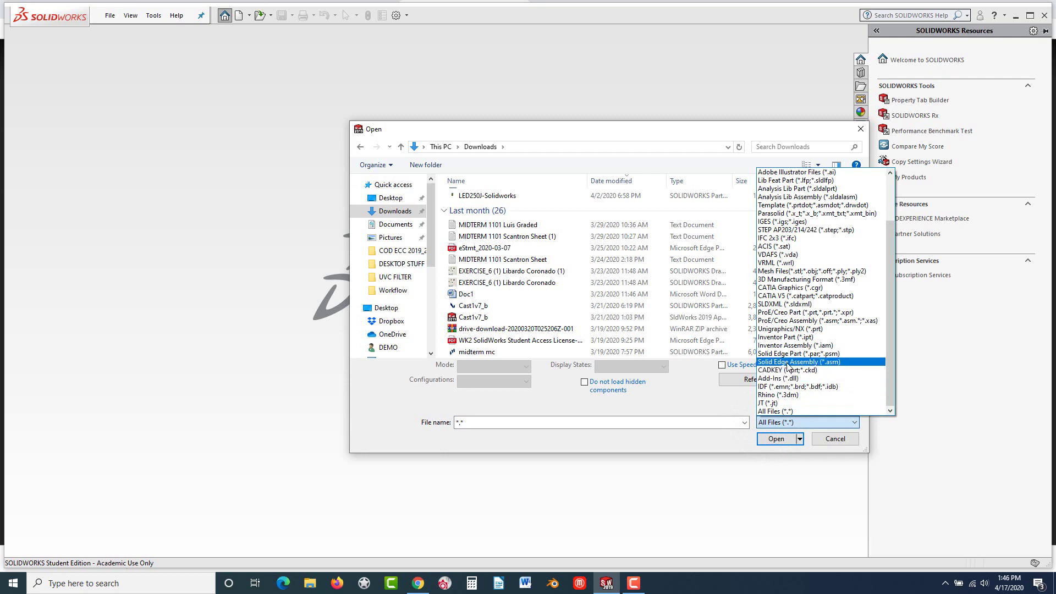
pyautogui.click(784, 222)
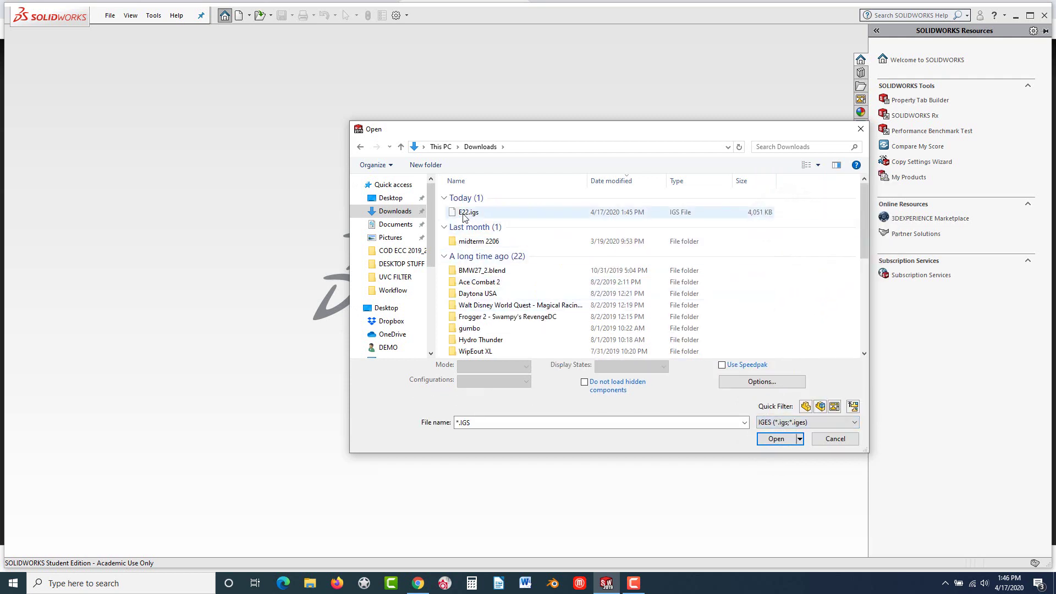
pyautogui.click(465, 213)
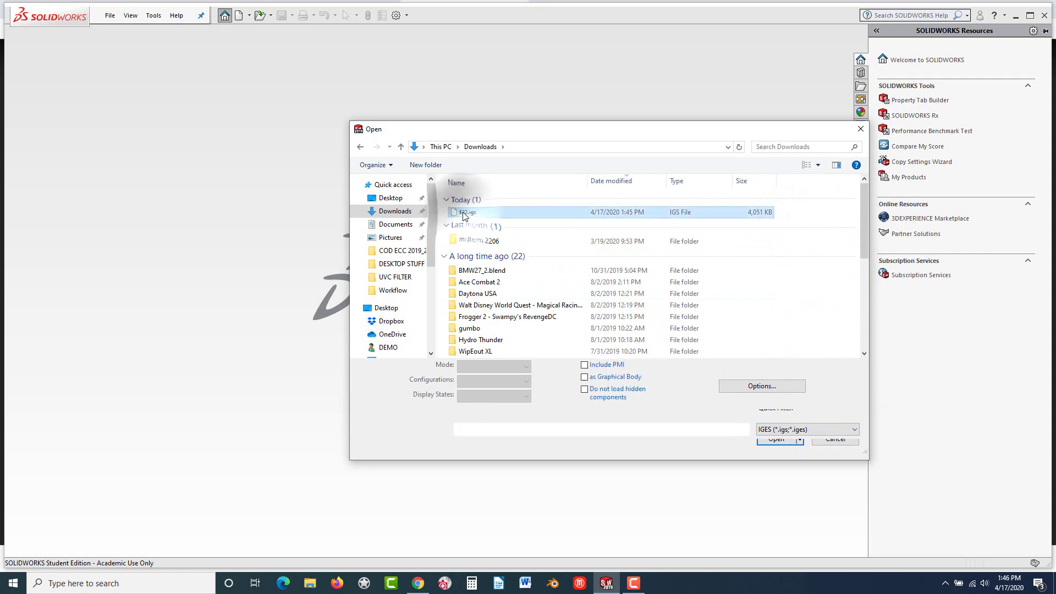
pyautogui.click(774, 441)
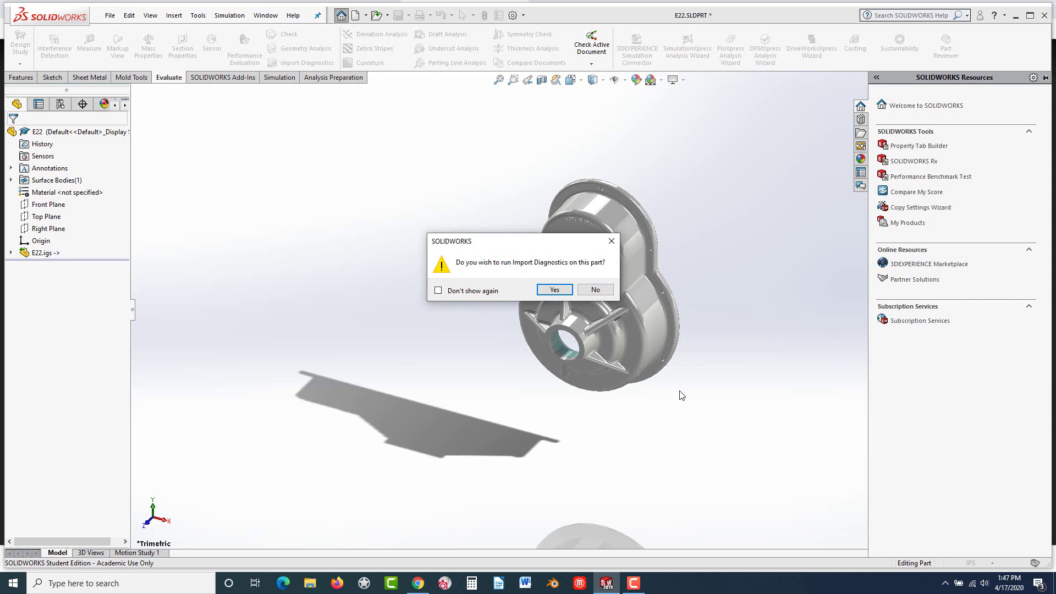
# Step: Run Import Diagnostics on the imported part, look over the faulty faces and gaps lists, and close the diagnostics
pyautogui.click(555, 290)
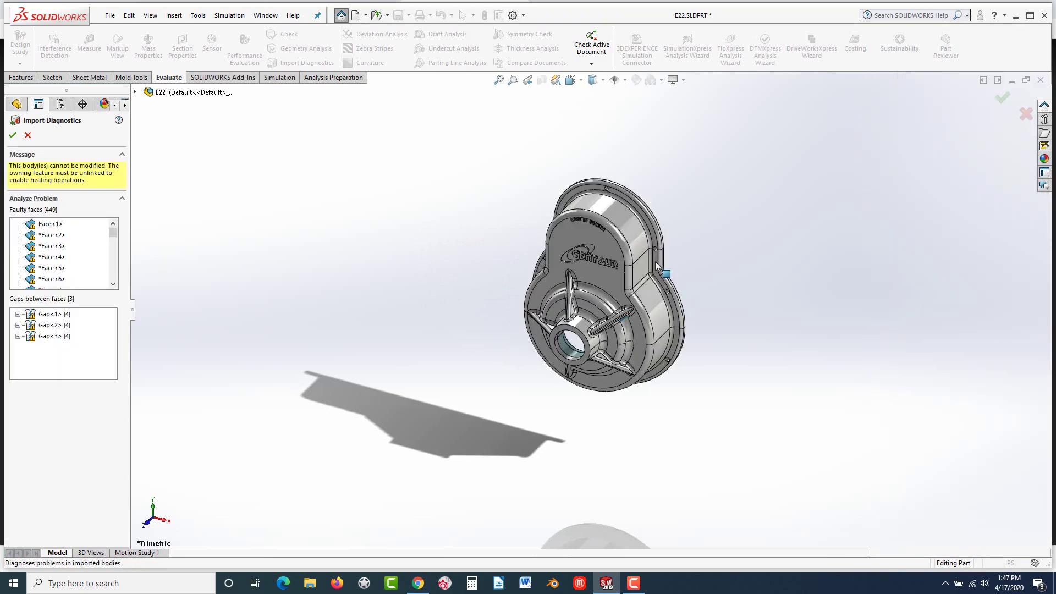
pyautogui.scroll(-5, 626, 280)
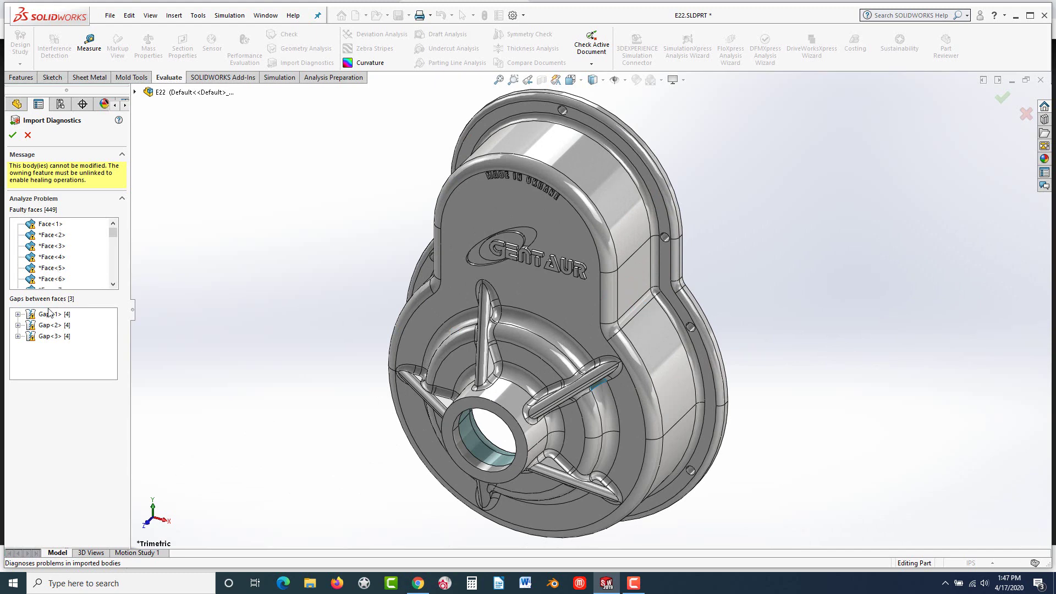
pyautogui.moveTo(113, 234)
pyautogui.mouseDown()
pyautogui.moveTo(114, 282)
pyautogui.moveTo(114, 230)
pyautogui.mouseUp()
pyautogui.click(12, 136)
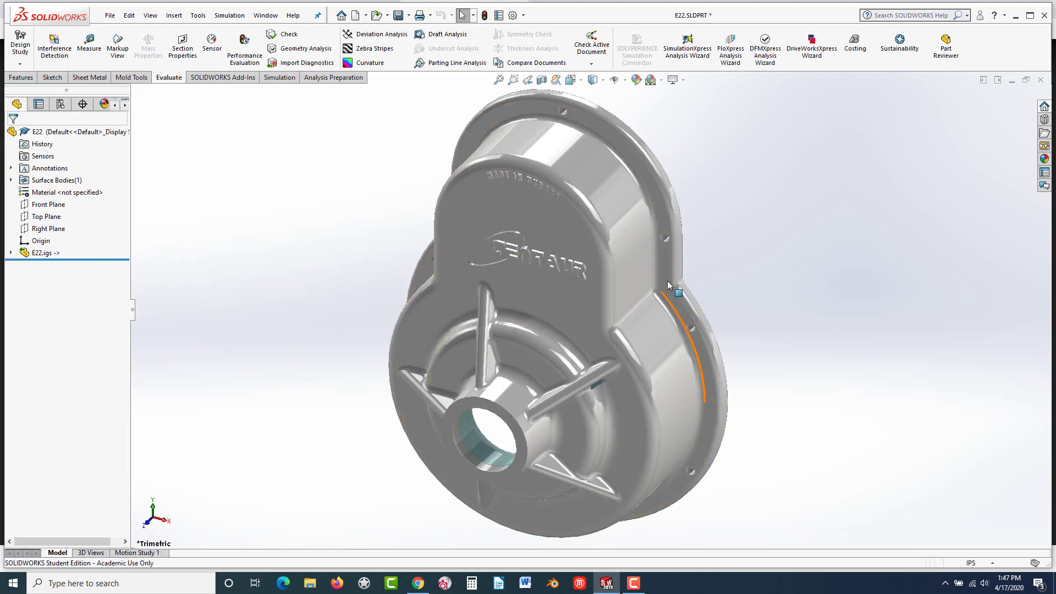
# Step: Display the model shaded with edges and examine the casing's outside and inside surfaces for missing faces
pyautogui.click(603, 80)
pyautogui.click(594, 95)
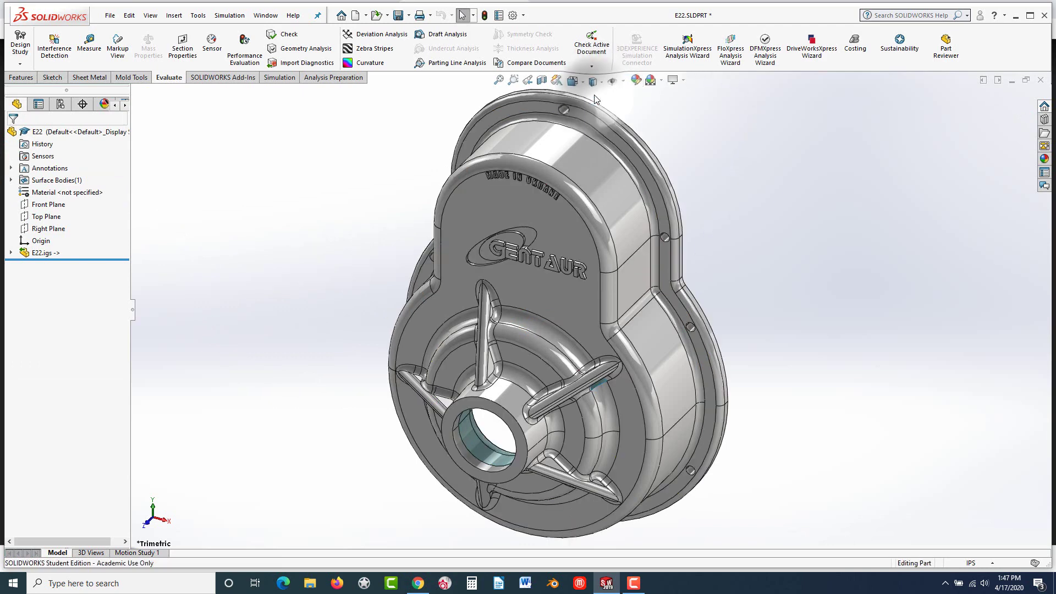
pyautogui.moveTo(607, 350); pyautogui.dragTo(472, 316, button='middle')
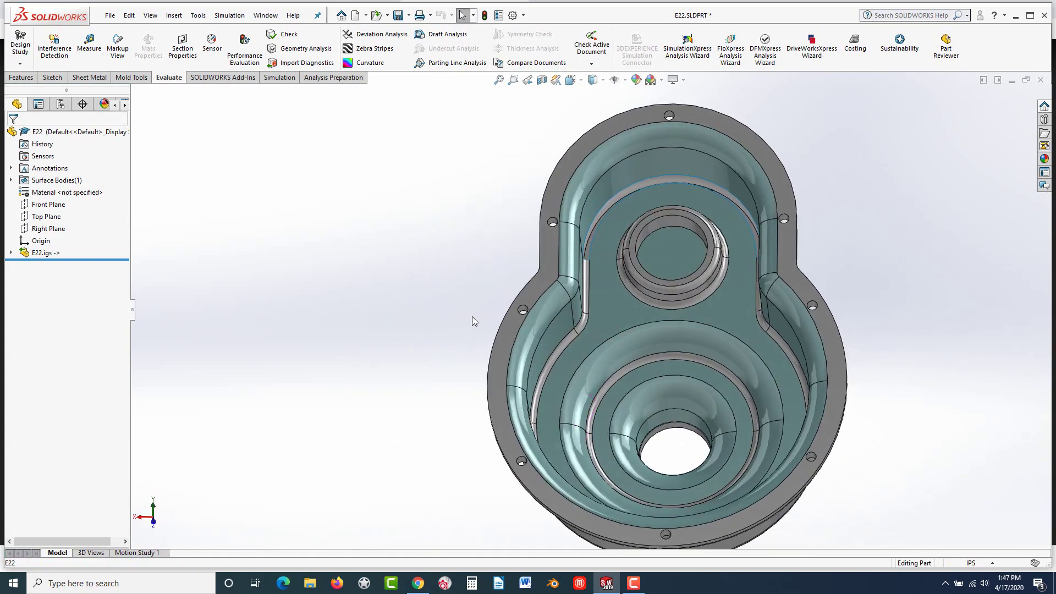
pyautogui.moveTo(592, 400); pyautogui.dragTo(681, 420, button='middle')
pyautogui.scroll(3, 474, 326)
pyautogui.scroll(-5, 473, 323)
pyautogui.moveTo(500, 318); pyautogui.dragTo(269, 296, button='middle')
pyautogui.scroll(-3, 555, 297)
pyautogui.scroll(2, 511, 368)
pyautogui.scroll(3, 553, 371)
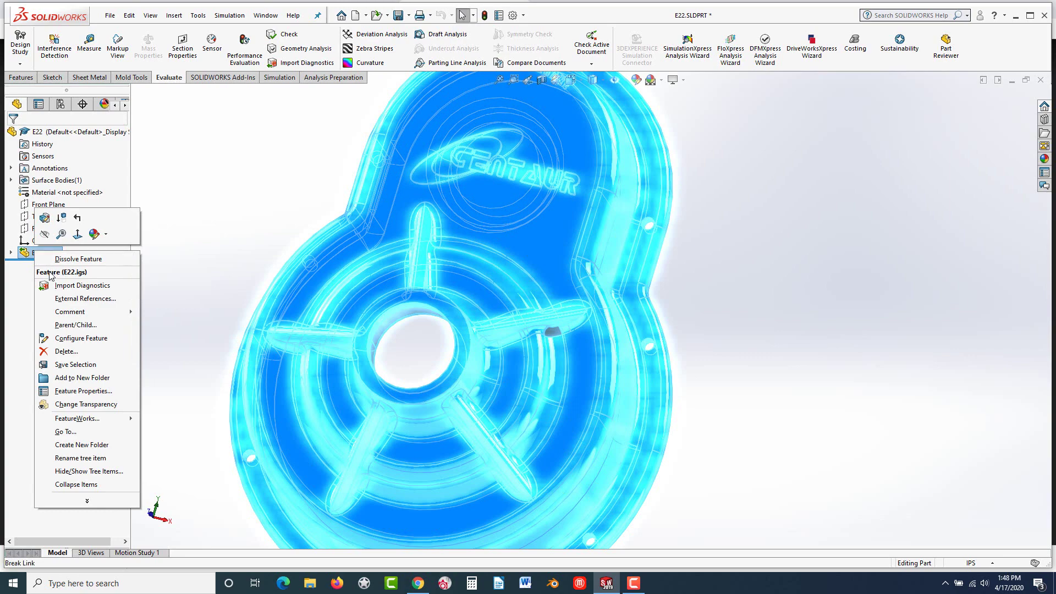
# Step: Run Import Diagnostics on the E22.igs feature again and locate Gap<1> on the casing
pyautogui.click(52, 285)
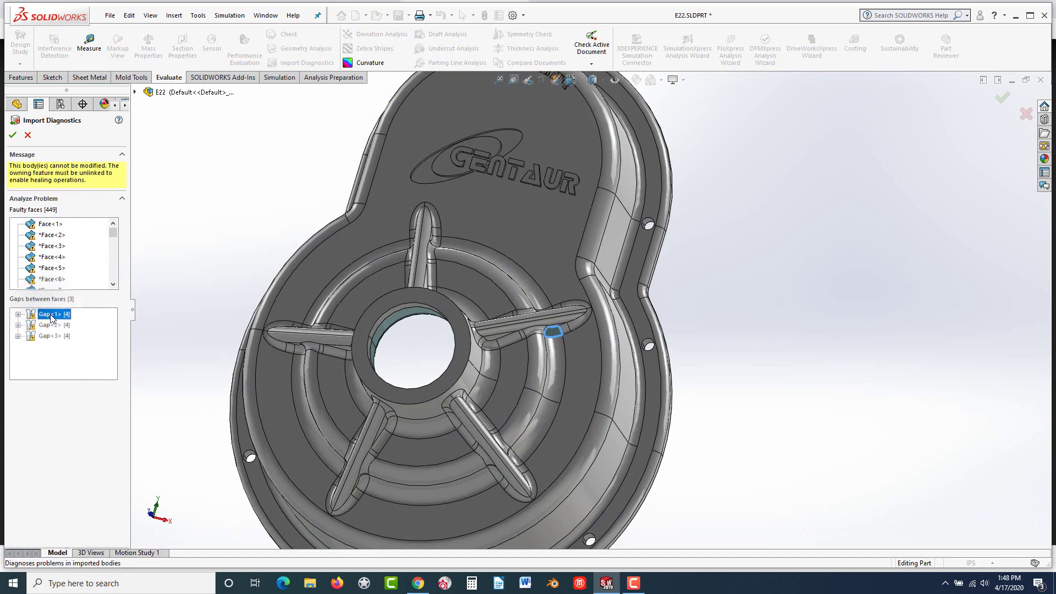
pyautogui.scroll(-10, 559, 335)
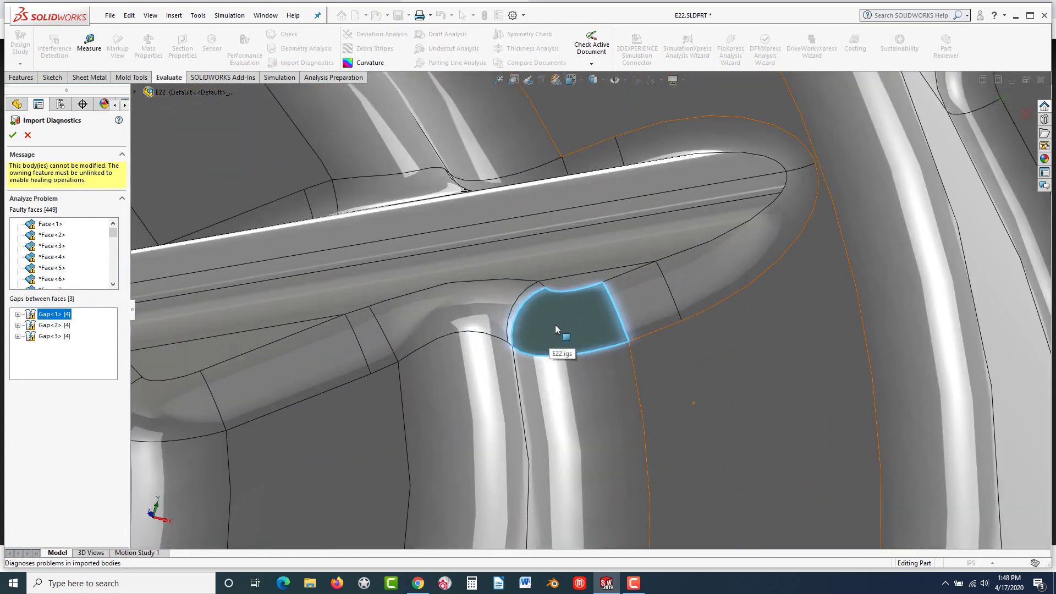
pyautogui.scroll(10, 292, 382)
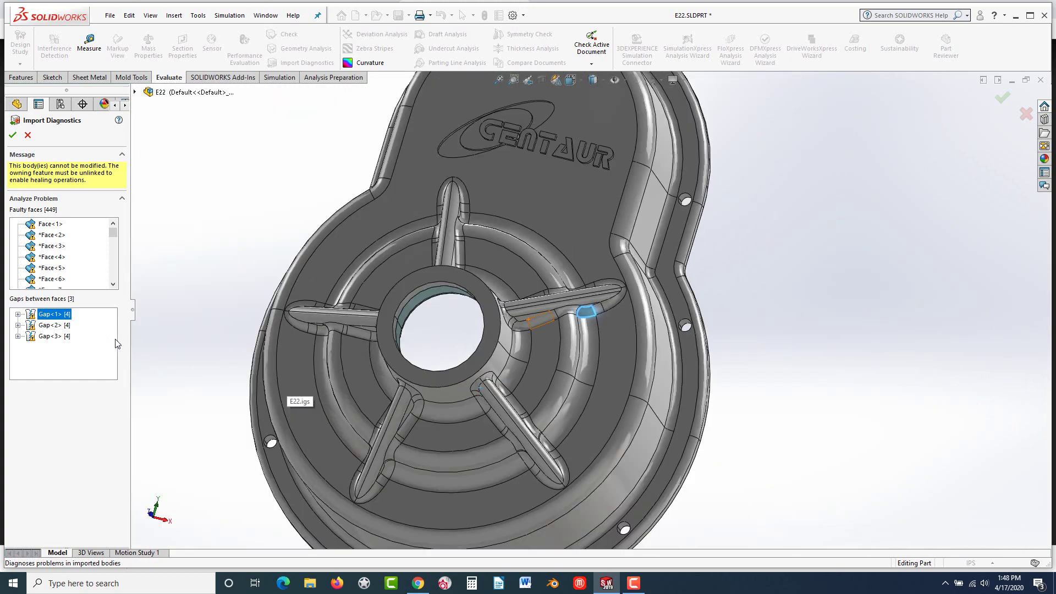
# Step: Highlight Gap<2> and examine its edges from both the outside and the inside of the casing
pyautogui.click(52, 325)
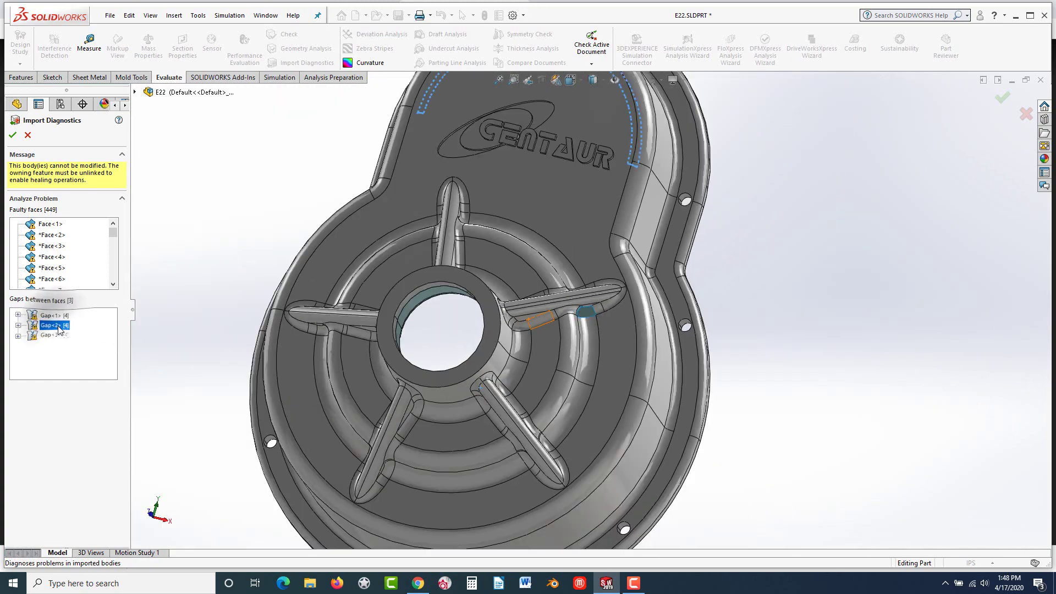
pyautogui.scroll(-6, 576, 163)
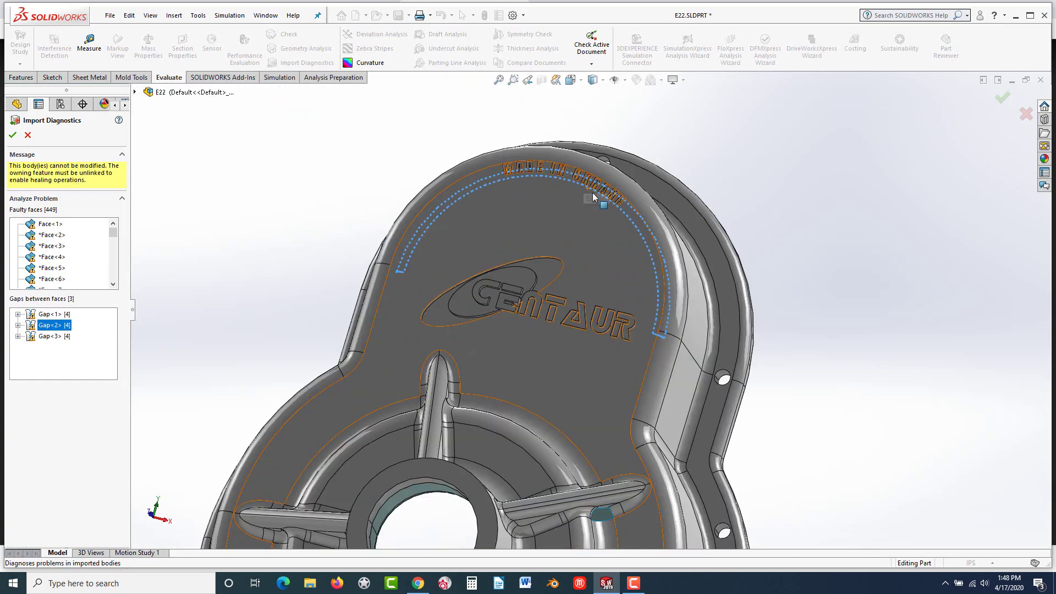
pyautogui.click(593, 193)
pyautogui.moveTo(593, 193); pyautogui.dragTo(450, 141, button='middle')
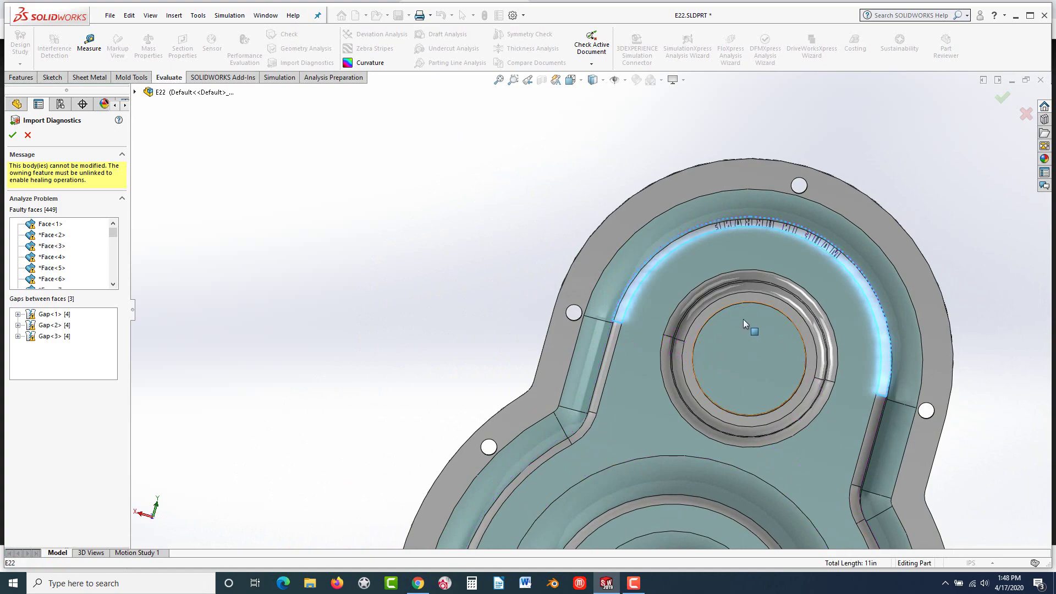
pyautogui.scroll(-8, 774, 318)
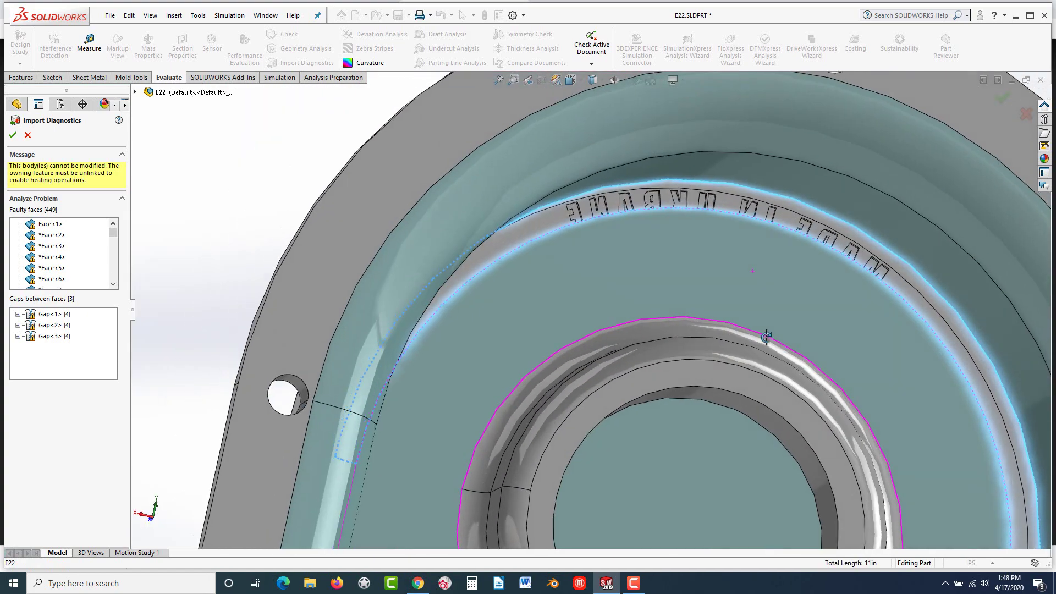
pyautogui.moveTo(766, 337); pyautogui.dragTo(876, 255, button='middle')
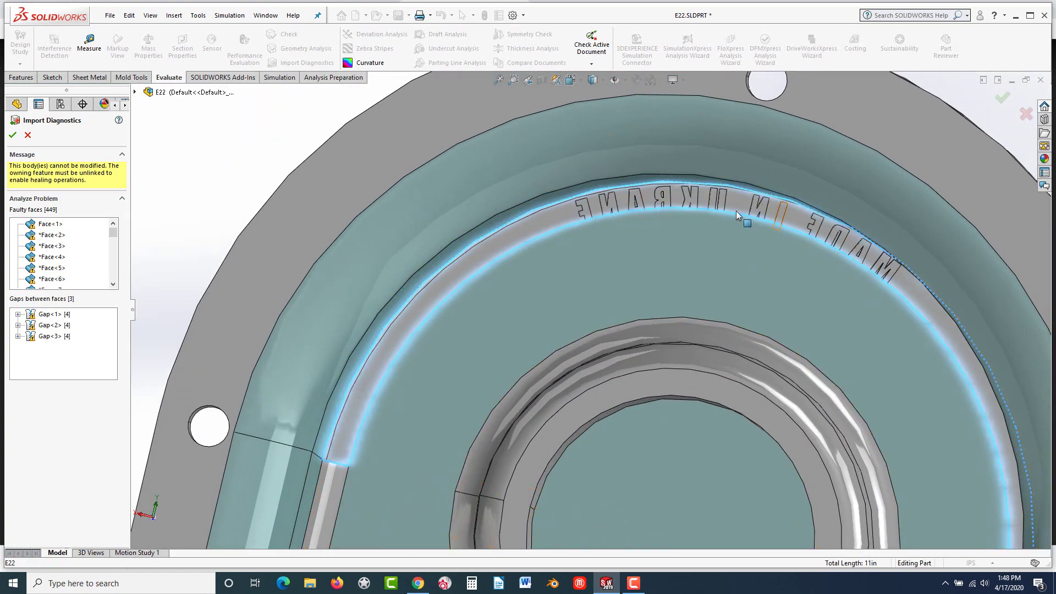
pyautogui.moveTo(520, 248); pyautogui.dragTo(746, 248, button='middle')
# Step: Highlight Gap<3>, inspect where it lies on the casing, and close Import Diagnostics
pyautogui.click(53, 336)
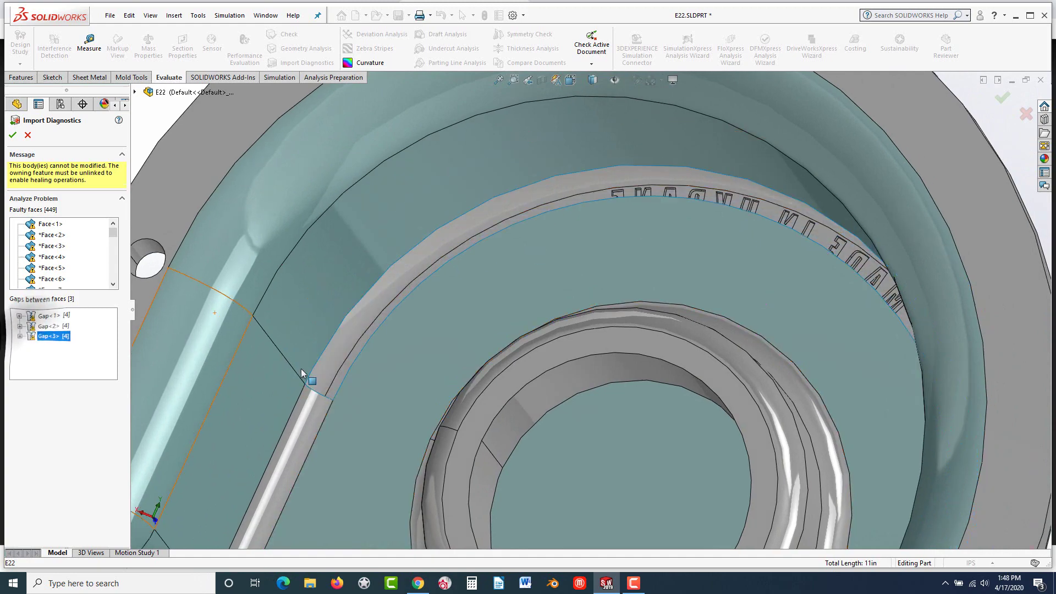
pyautogui.moveTo(550, 429); pyautogui.dragTo(684, 453, button='middle')
pyautogui.scroll(-5, 634, 390)
pyautogui.scroll(8, 592, 361)
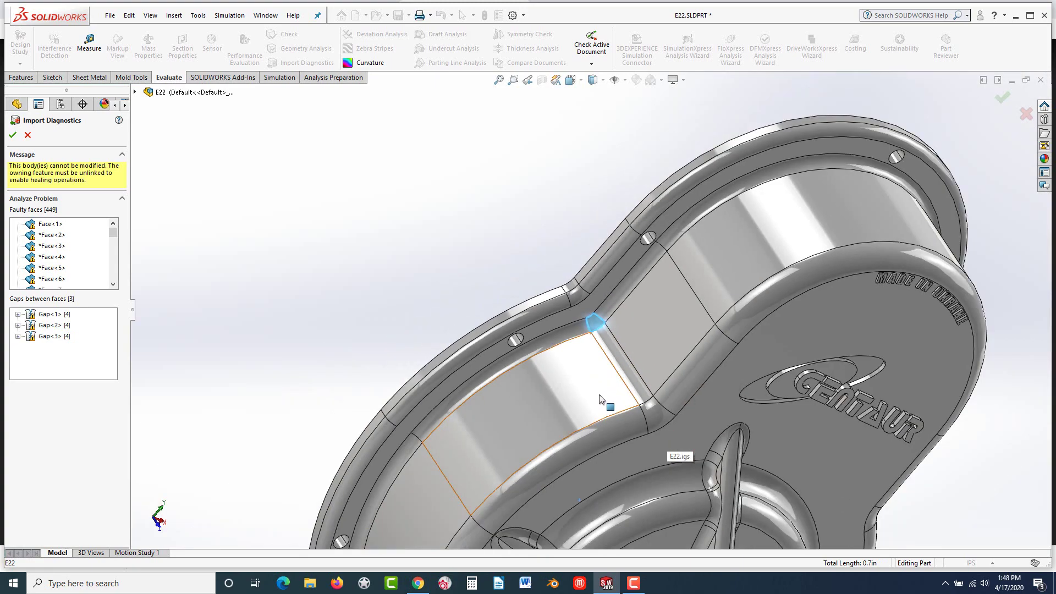
pyautogui.moveTo(705, 500); pyautogui.dragTo(615, 421, button='middle')
pyautogui.scroll(-3, 615, 421)
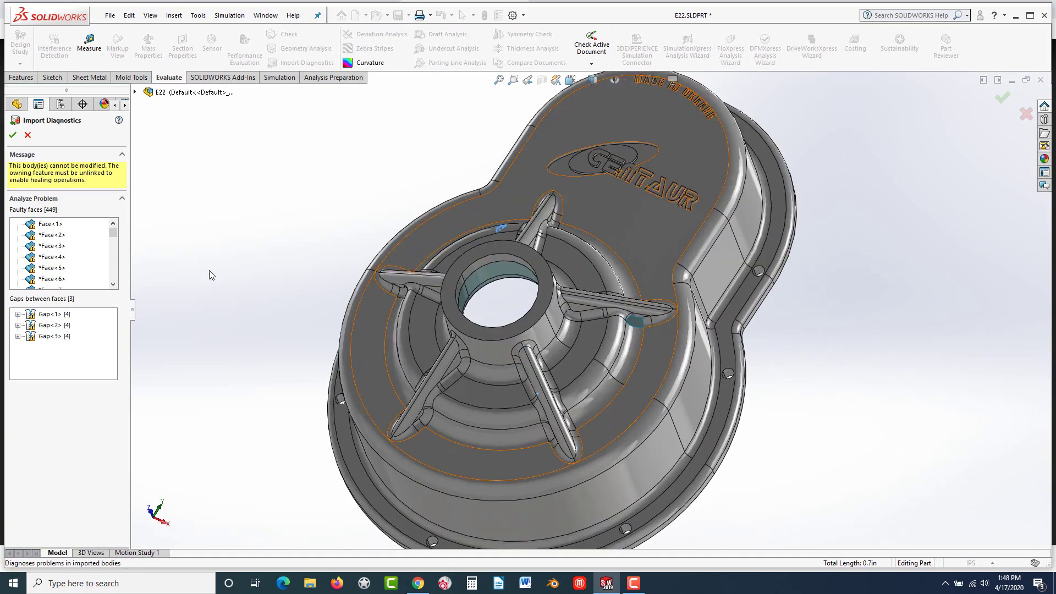
pyautogui.click(13, 135)
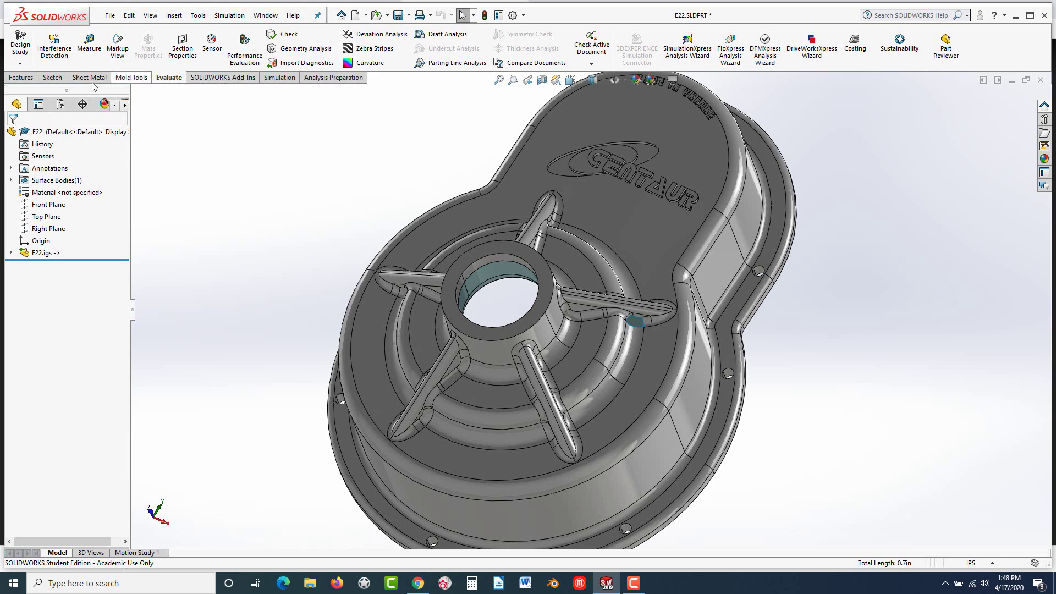
# Step: Add the Surfaces toolset to the CommandManager and bring up its commands
pyautogui.rightClick(124, 81)
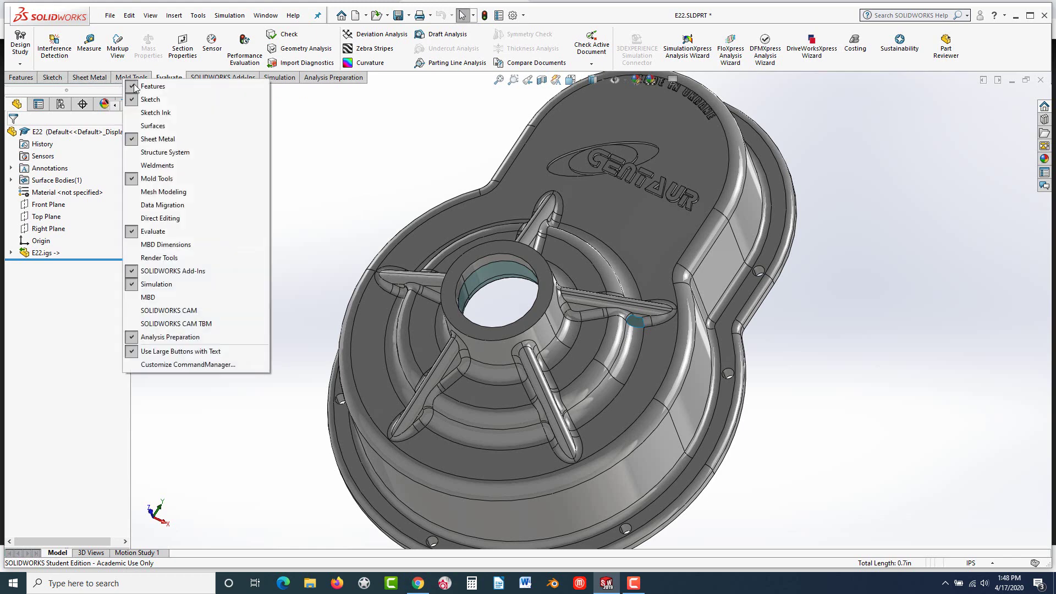
pyautogui.click(133, 128)
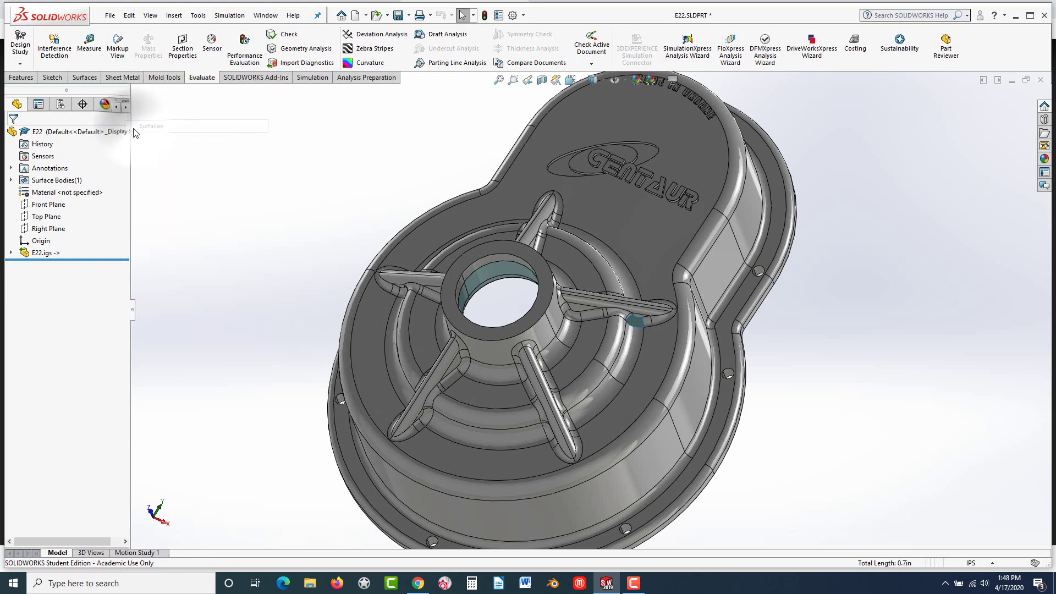
pyautogui.click(90, 80)
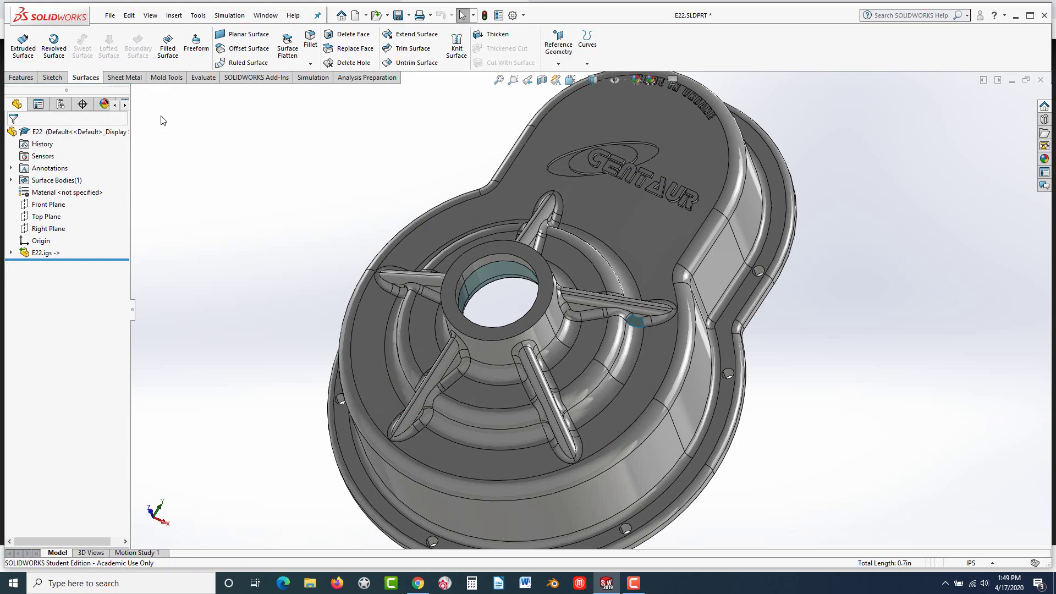
pyautogui.moveTo(273, 230); pyautogui.dragTo(270, 217, button='middle')
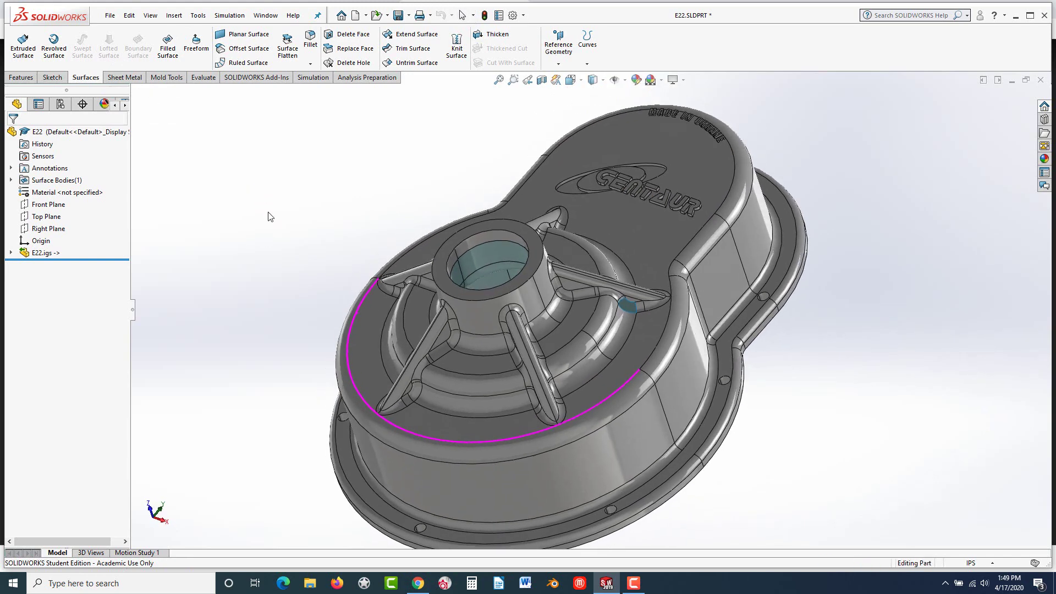
pyautogui.scroll(-2, 648, 325)
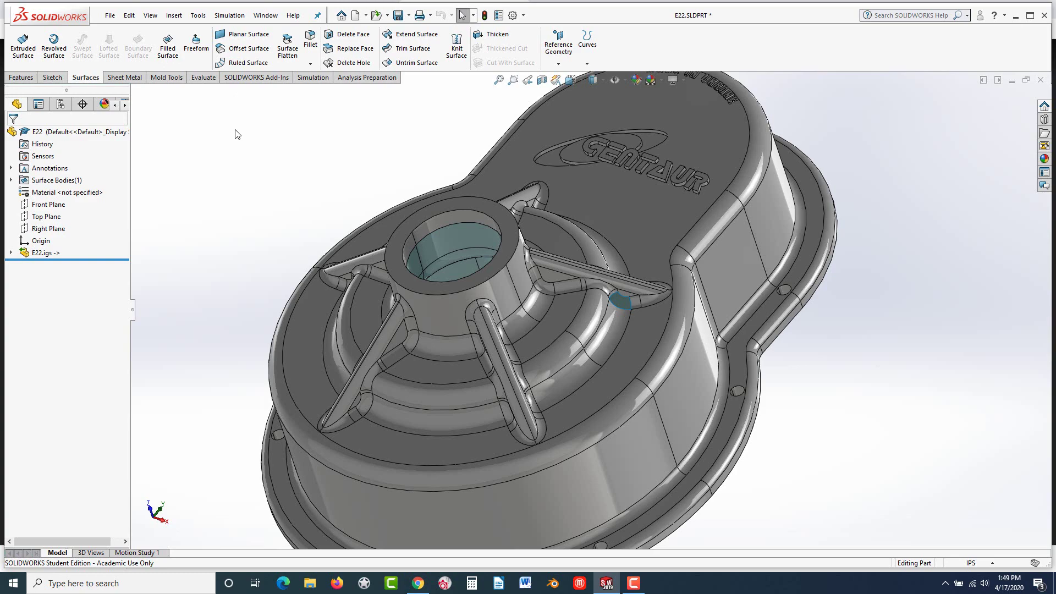
pyautogui.moveTo(285, 181); pyautogui.dragTo(259, 141, button='middle')
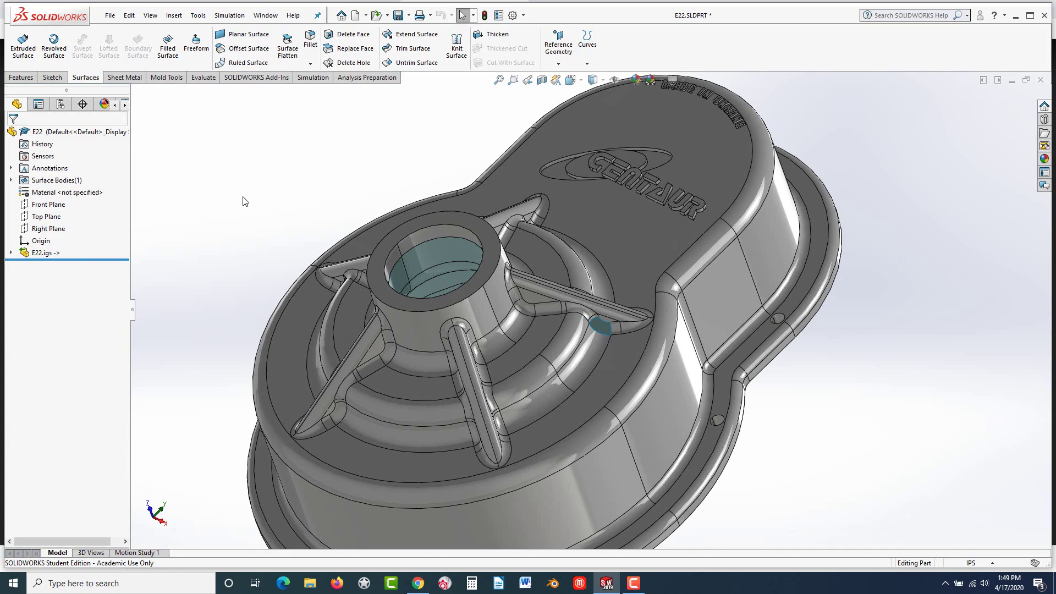
pyautogui.moveTo(342, 241); pyautogui.dragTo(363, 237, button='middle')
# Step: Start a Filled Surface and select the four boundary edges of the gap beside the outer end of the rib
pyautogui.scroll(-3, 616, 353)
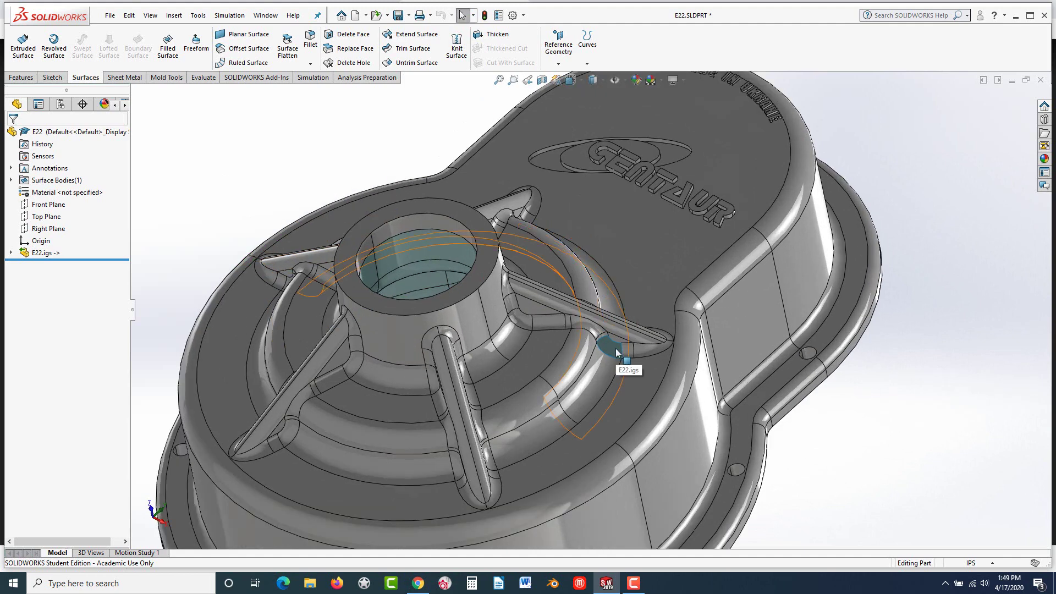
pyautogui.click(270, 123)
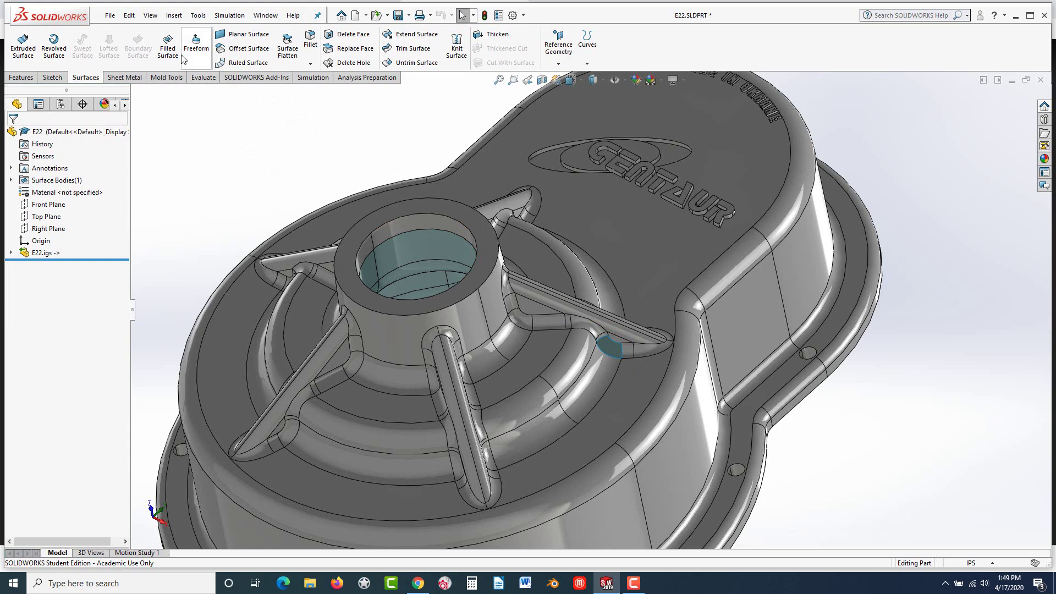
pyautogui.click(167, 45)
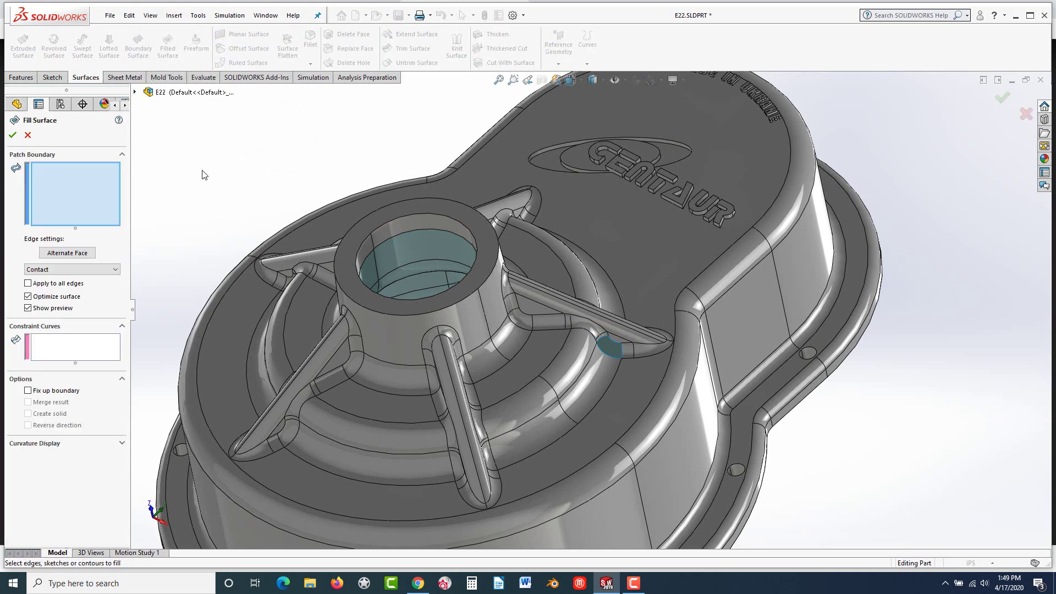
pyautogui.scroll(-8, 699, 329)
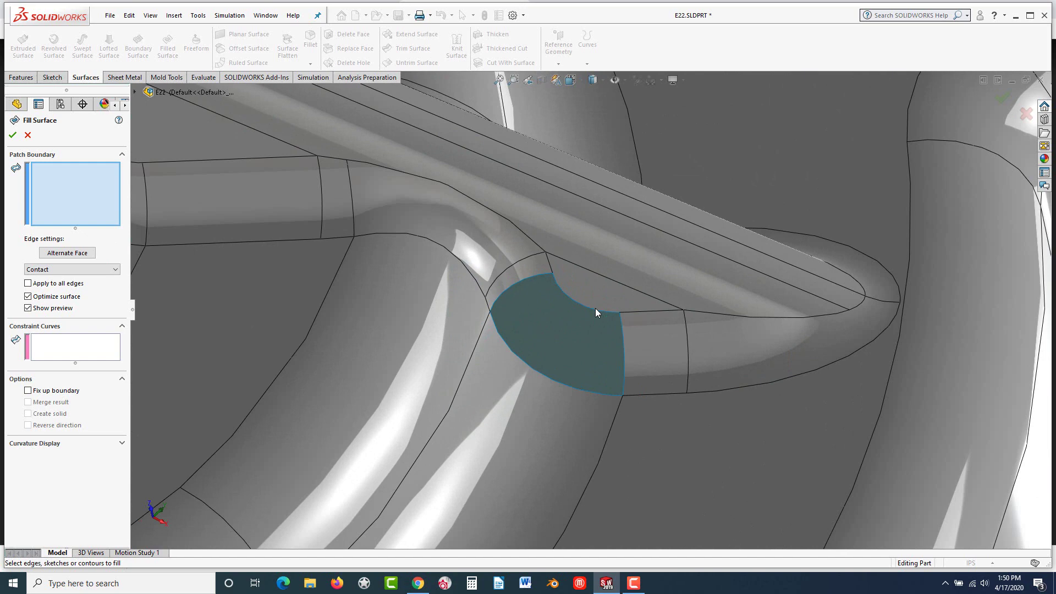
pyautogui.click(596, 309)
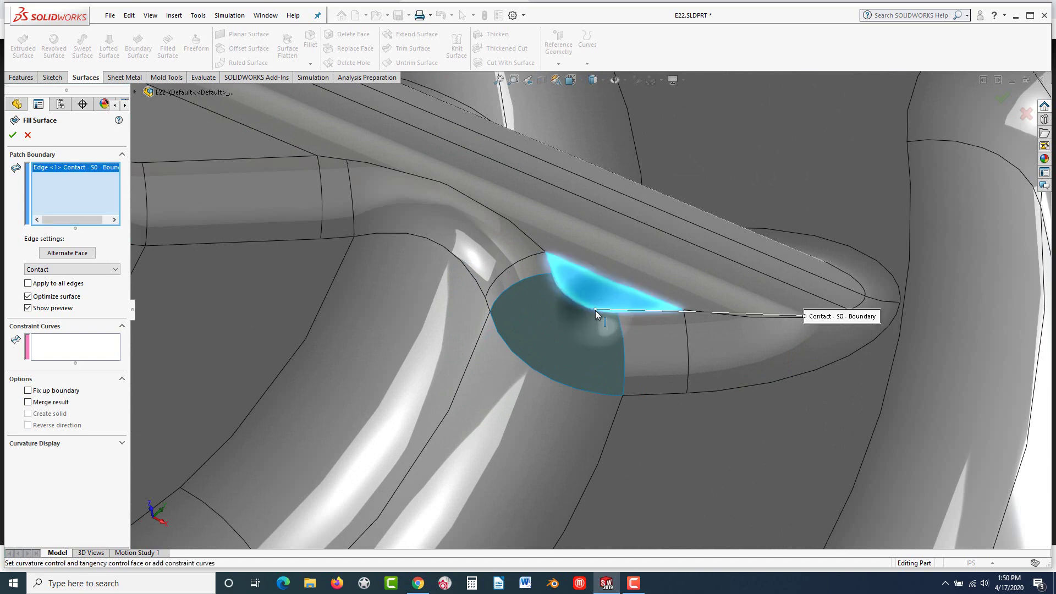
pyautogui.click(582, 392)
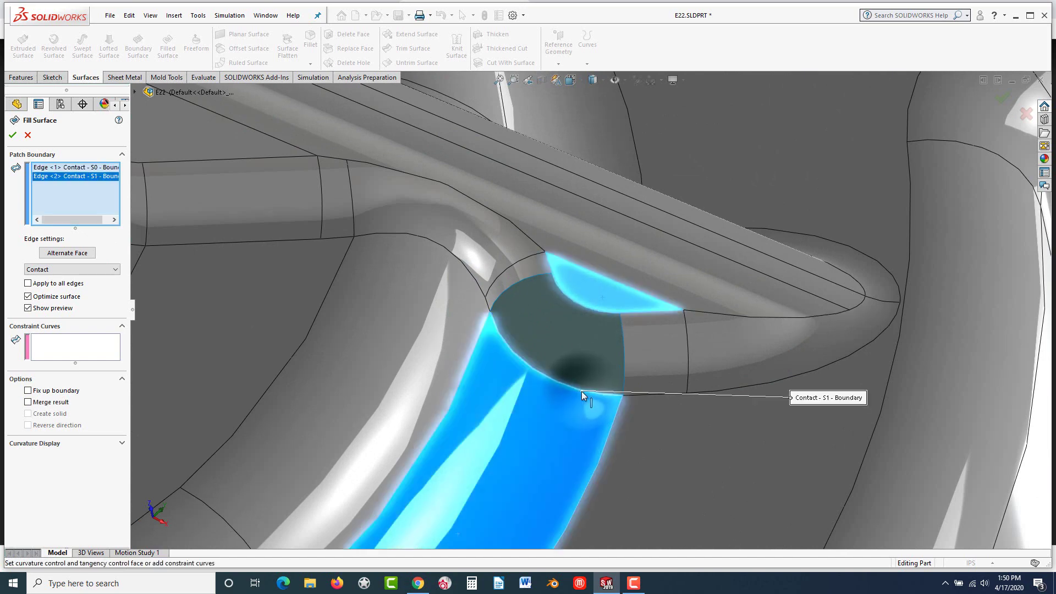
pyautogui.click(625, 377)
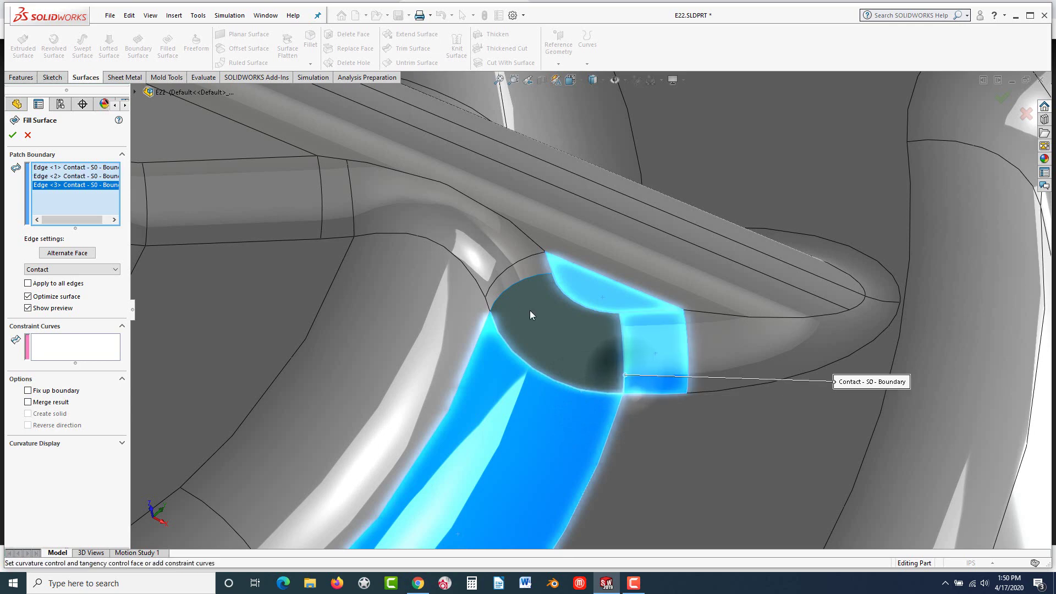
pyautogui.click(500, 297)
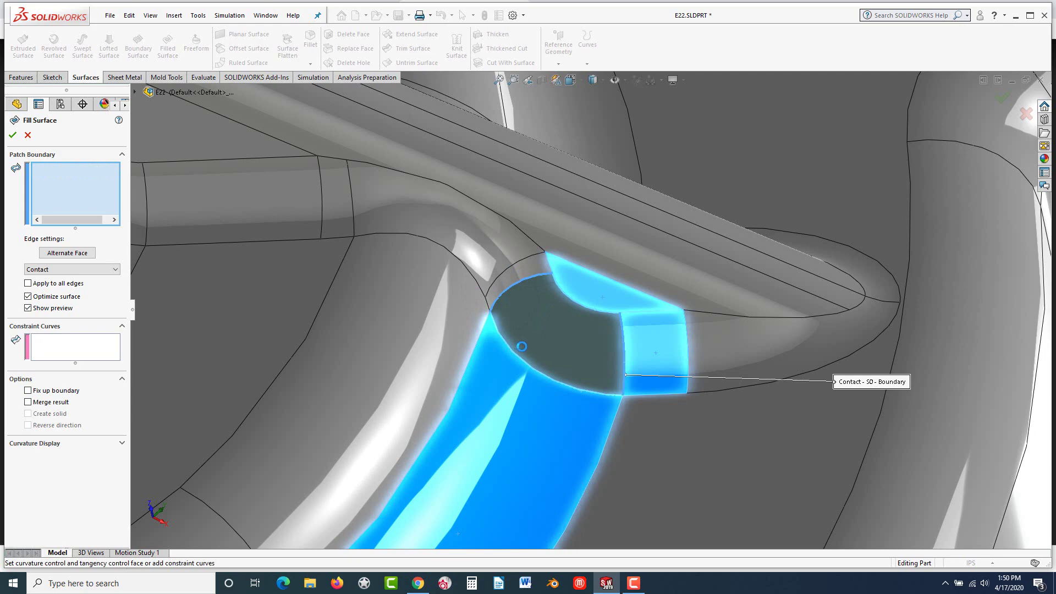
pyautogui.moveTo(591, 367); pyautogui.dragTo(582, 340, button='middle')
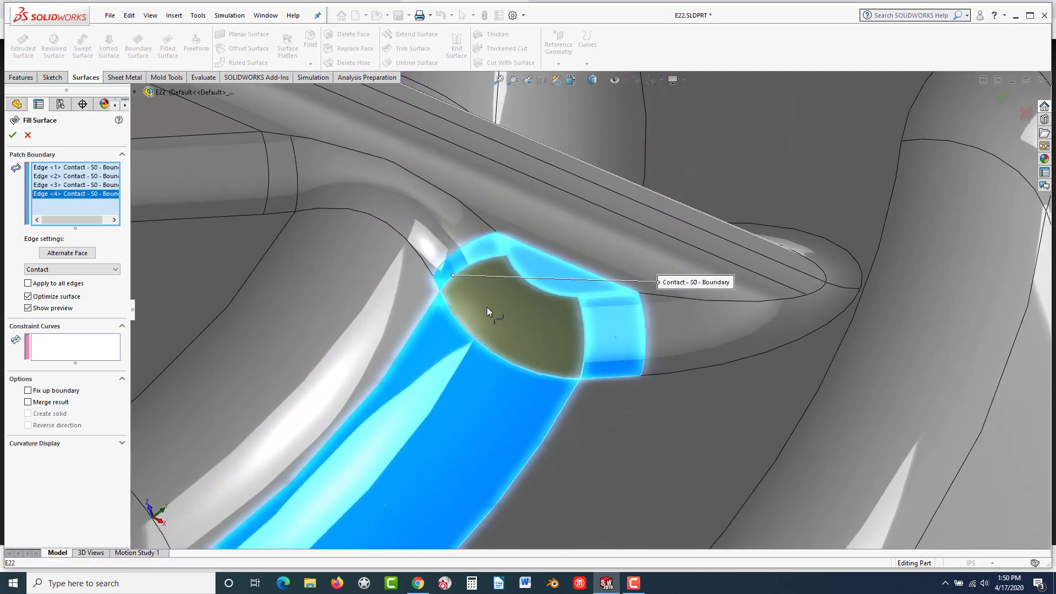
# Step: Set the fourth boundary edge of the rib gap to Tangent and accept the filled surface
pyautogui.click(109, 268)
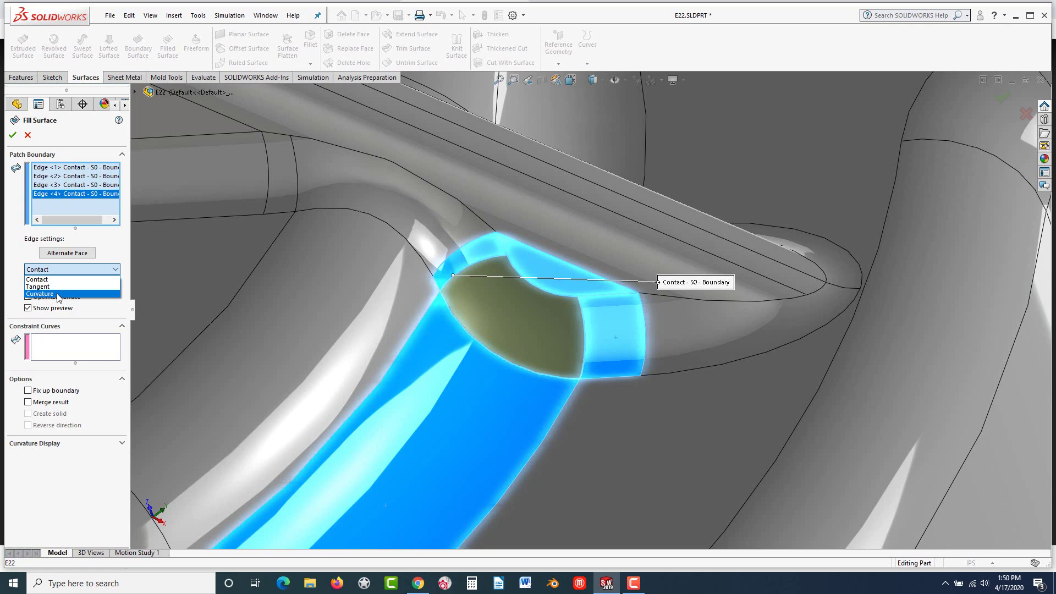
pyautogui.click(48, 287)
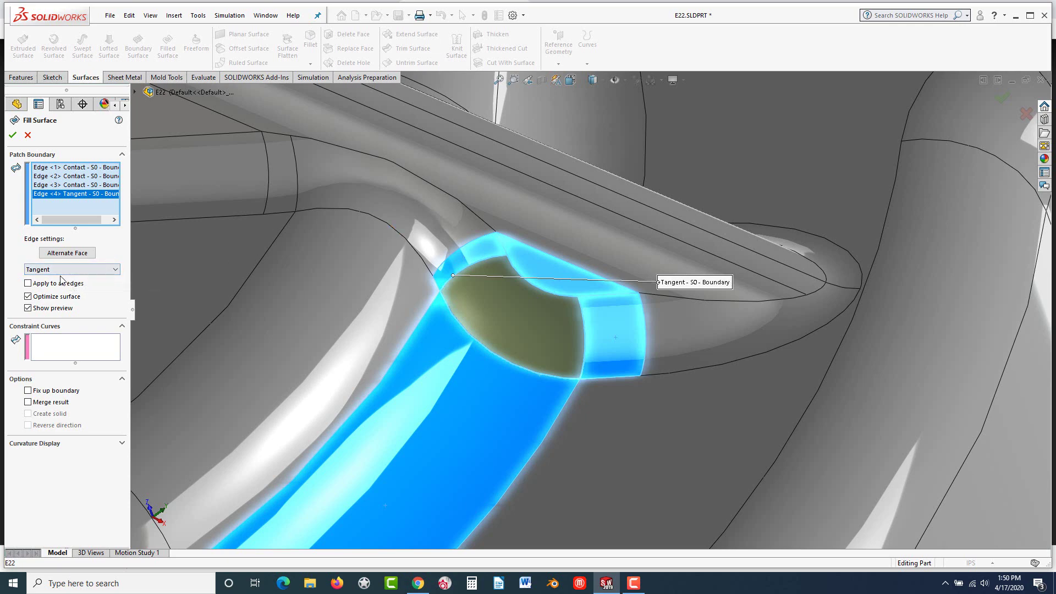
pyautogui.click(12, 135)
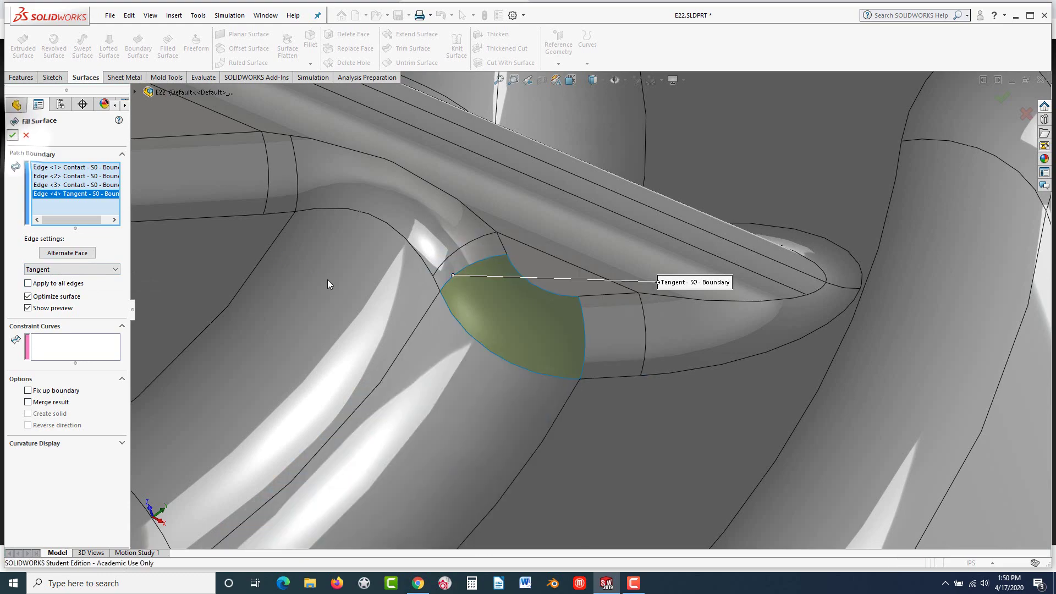
# Step: Start another Filled Surface and select the four boundary edges of the flange fillet gap where the two casing lobes meet
pyautogui.scroll(10, 503, 295)
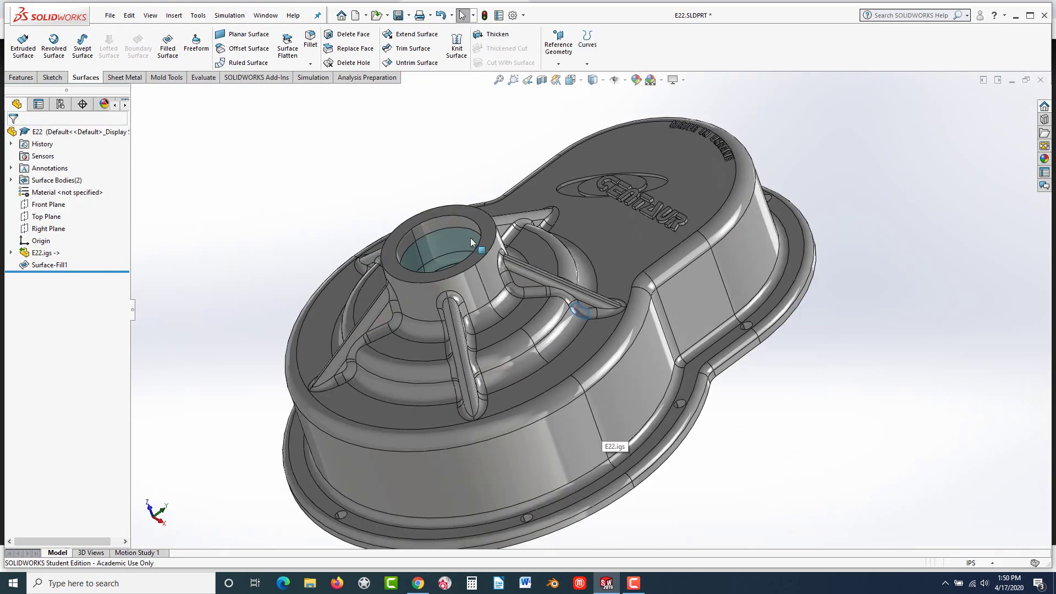
pyautogui.moveTo(470, 237); pyautogui.dragTo(392, 201, button='middle')
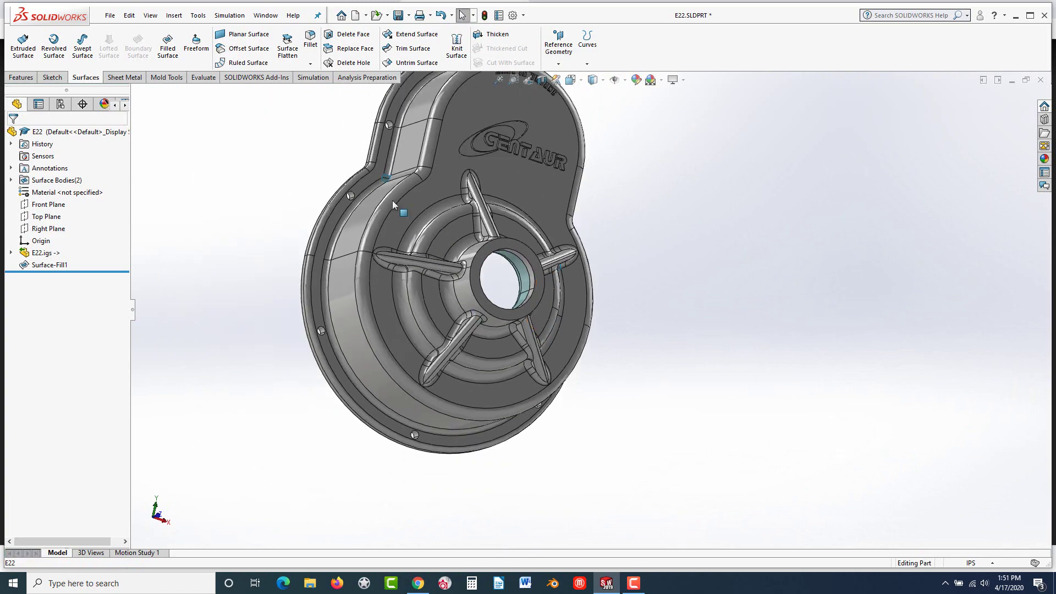
pyautogui.scroll(-3, 426, 181)
pyautogui.scroll(-10, 426, 181)
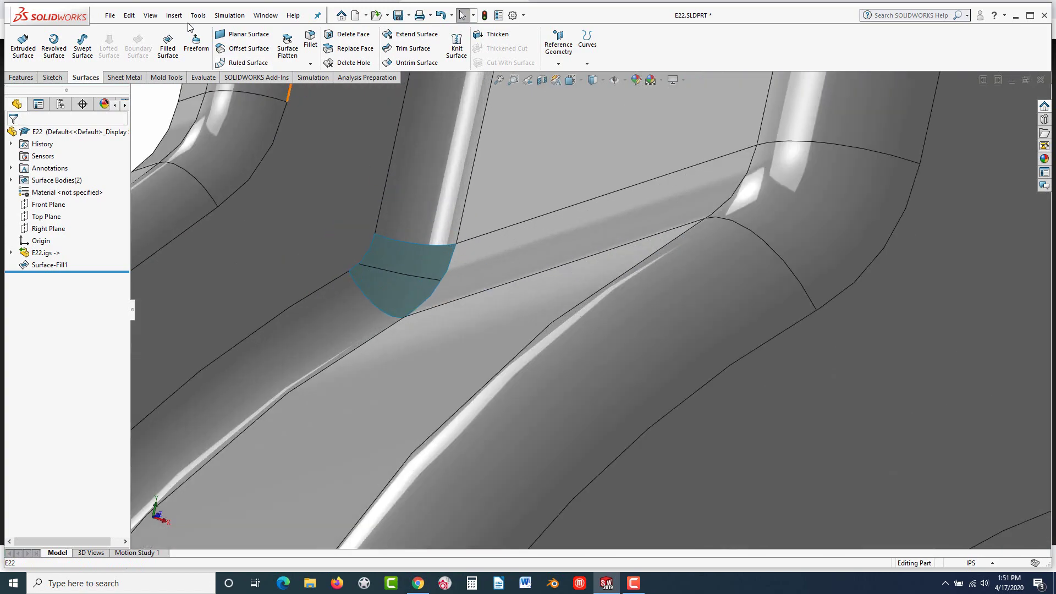
pyautogui.click(173, 50)
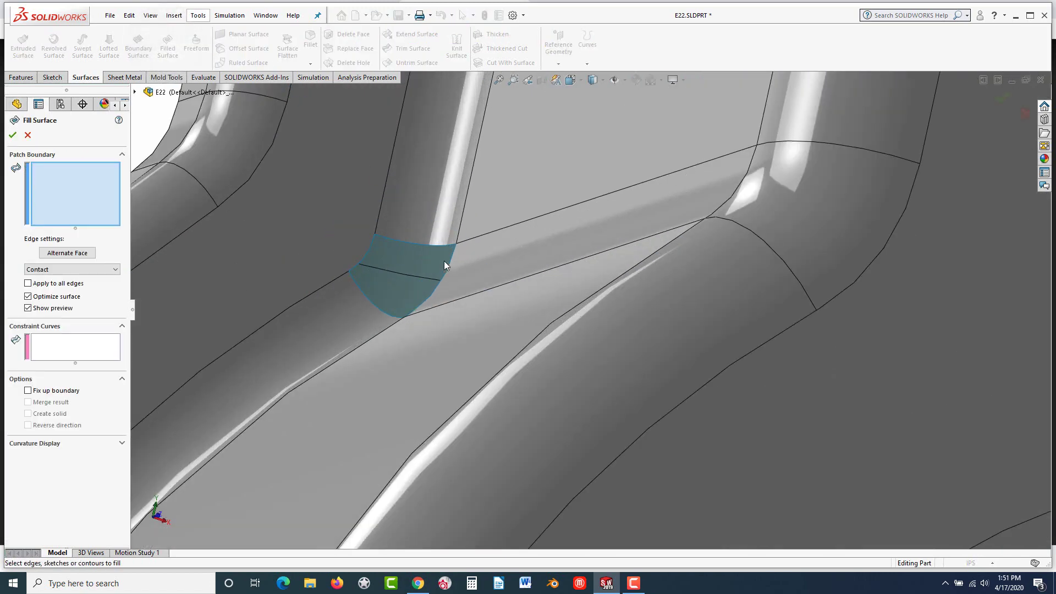
pyautogui.click(437, 246)
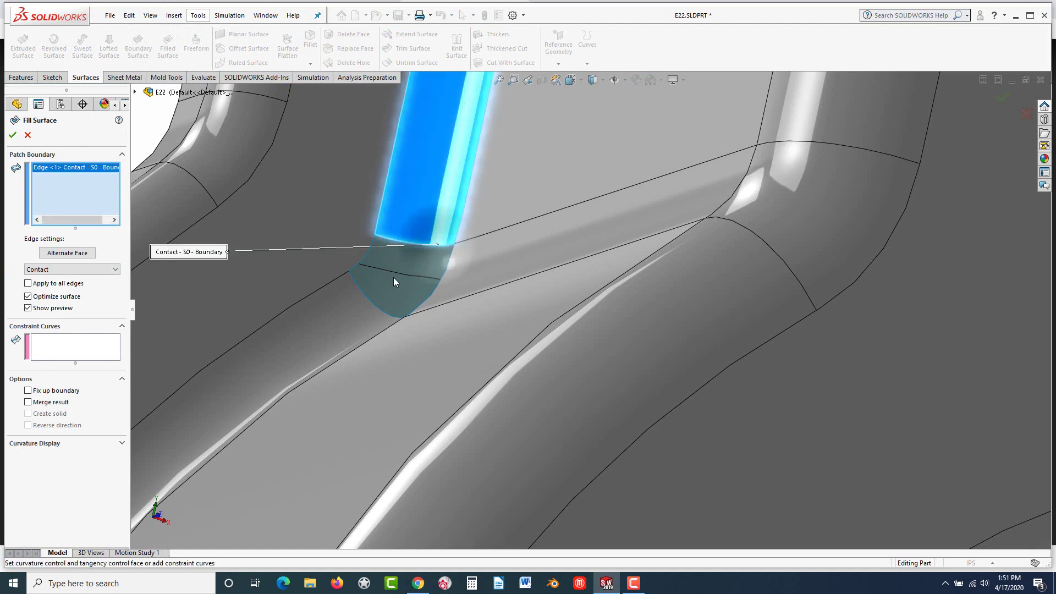
pyautogui.click(388, 316)
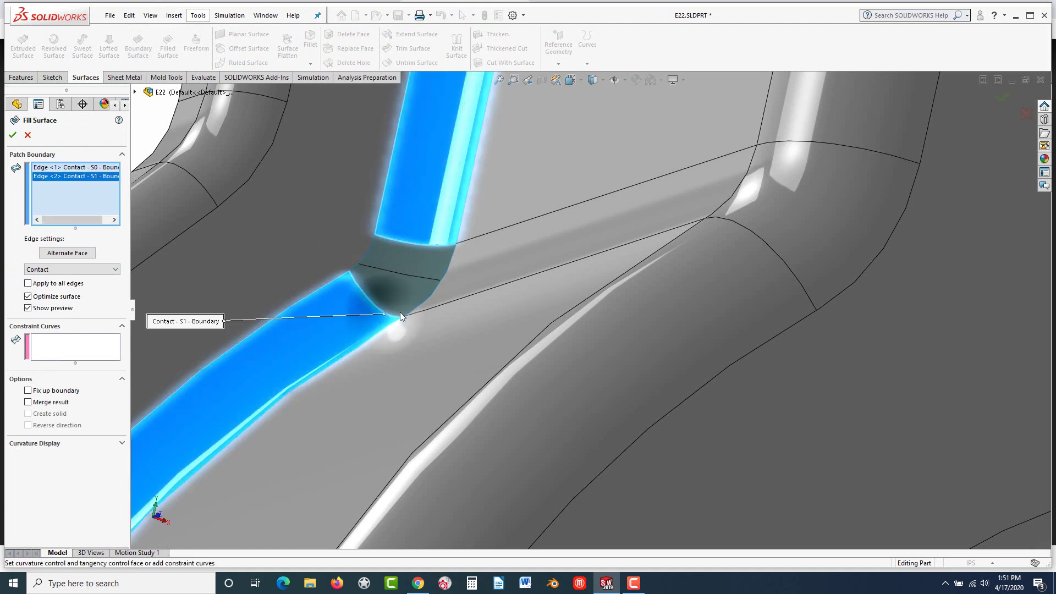
pyautogui.click(450, 263)
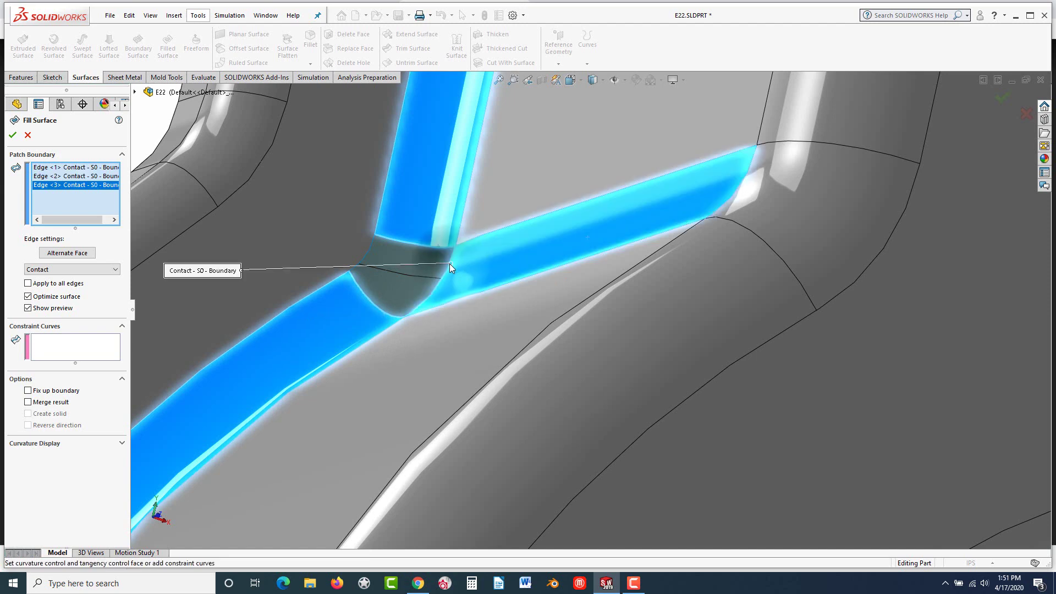
pyautogui.click(372, 243)
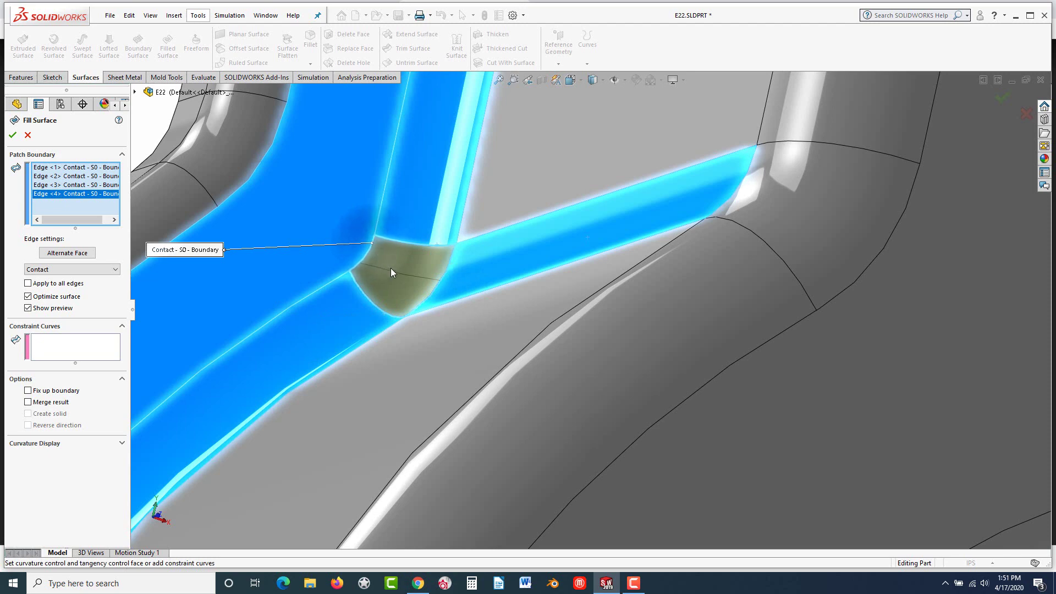
# Step: Set the fourth boundary edge of the flange fillet gap to Tangent and accept the filled surface
pyautogui.click(72, 269)
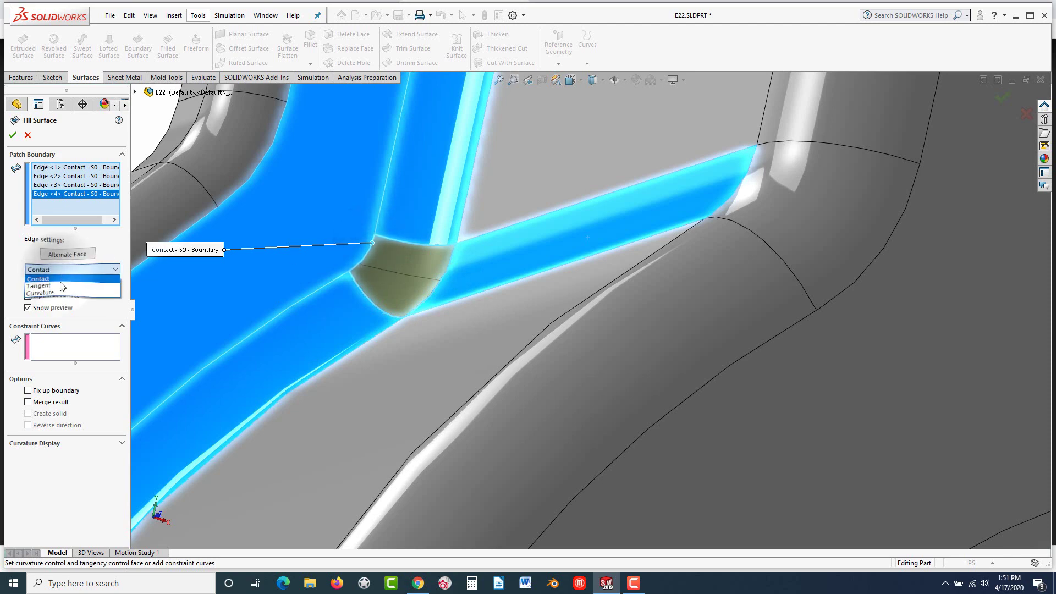
pyautogui.click(63, 285)
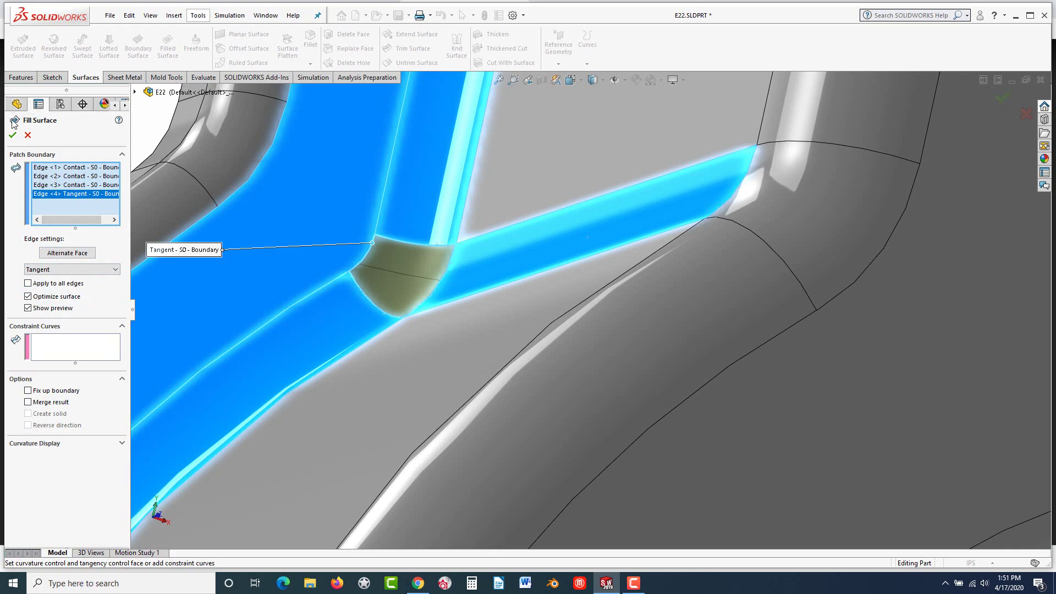
pyautogui.click(13, 135)
# Step: Start a Filled Surface for the curved fillet gap inside the casing's smaller lobe and select its two long arc edges
pyautogui.scroll(10, 385, 333)
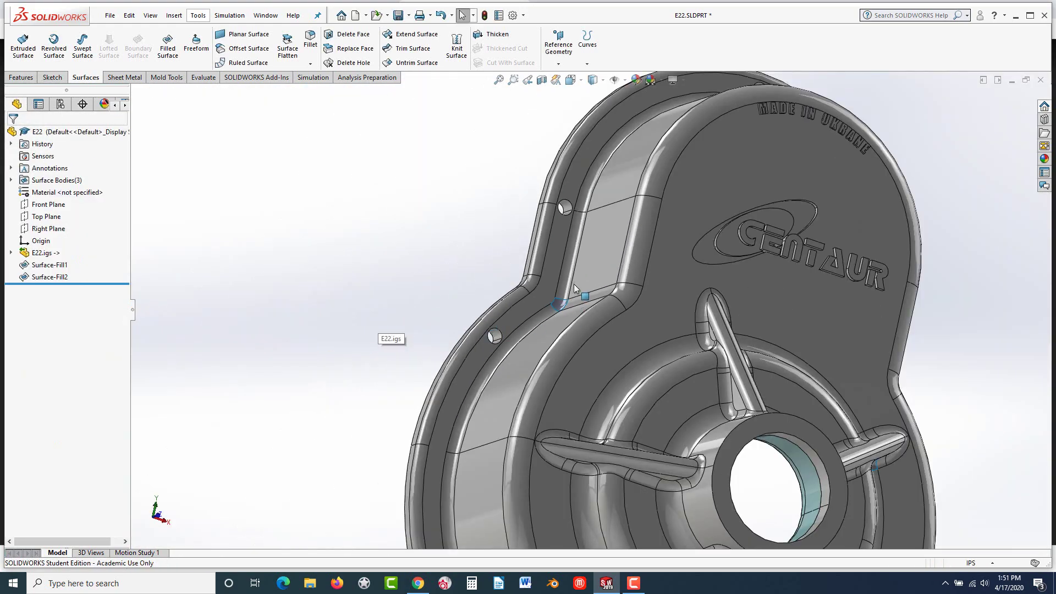
pyautogui.moveTo(389, 337); pyautogui.dragTo(769, 299, button='middle')
pyautogui.scroll(-3, 778, 228)
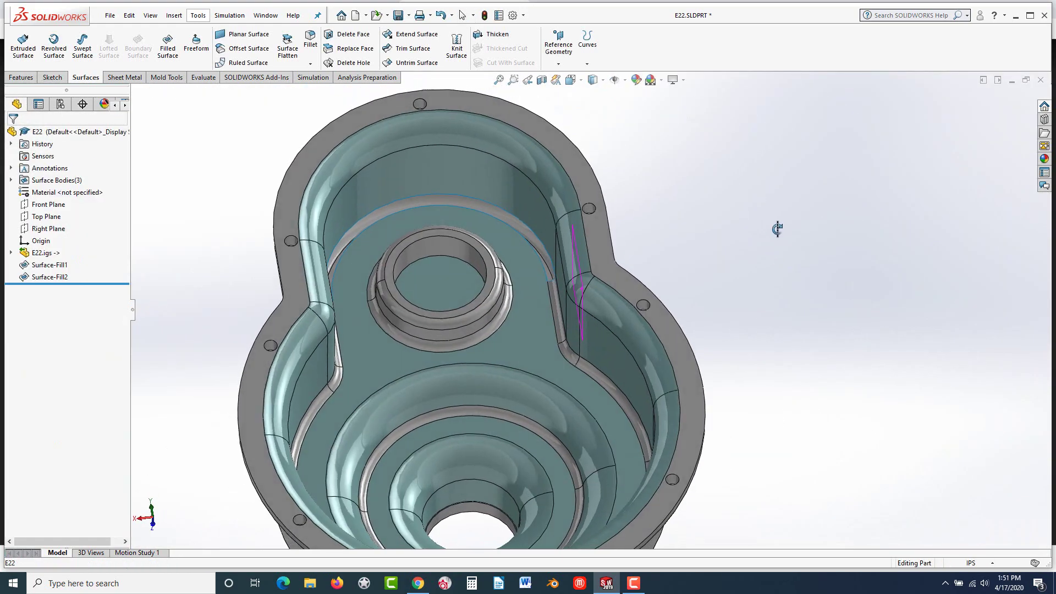
pyautogui.scroll(-4, 370, 207)
pyautogui.click(167, 46)
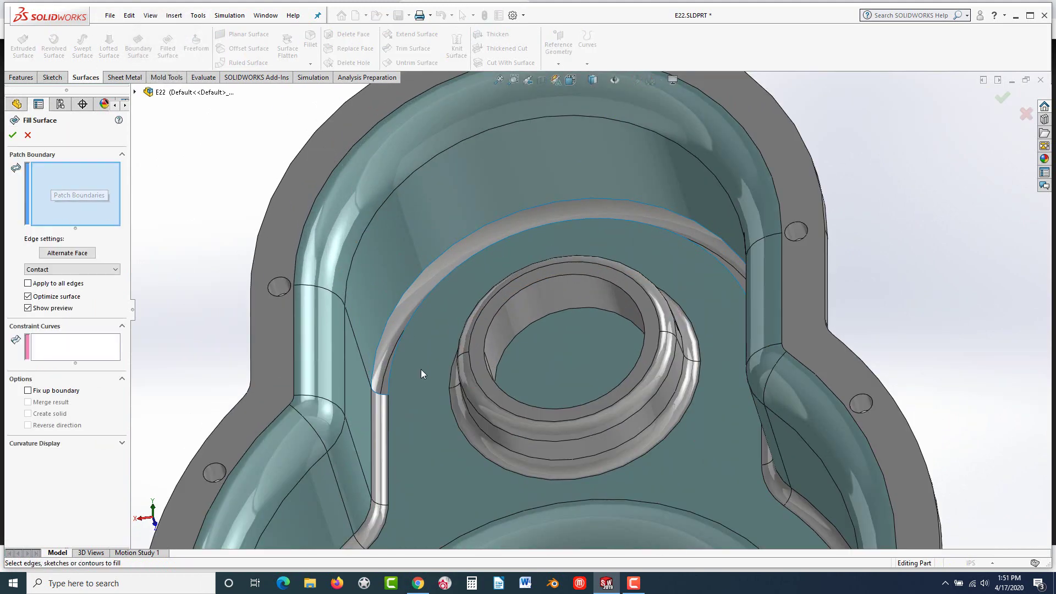
pyautogui.click(401, 342)
pyautogui.scroll(-3, 408, 339)
pyautogui.moveTo(412, 332); pyautogui.dragTo(413, 381, button='middle')
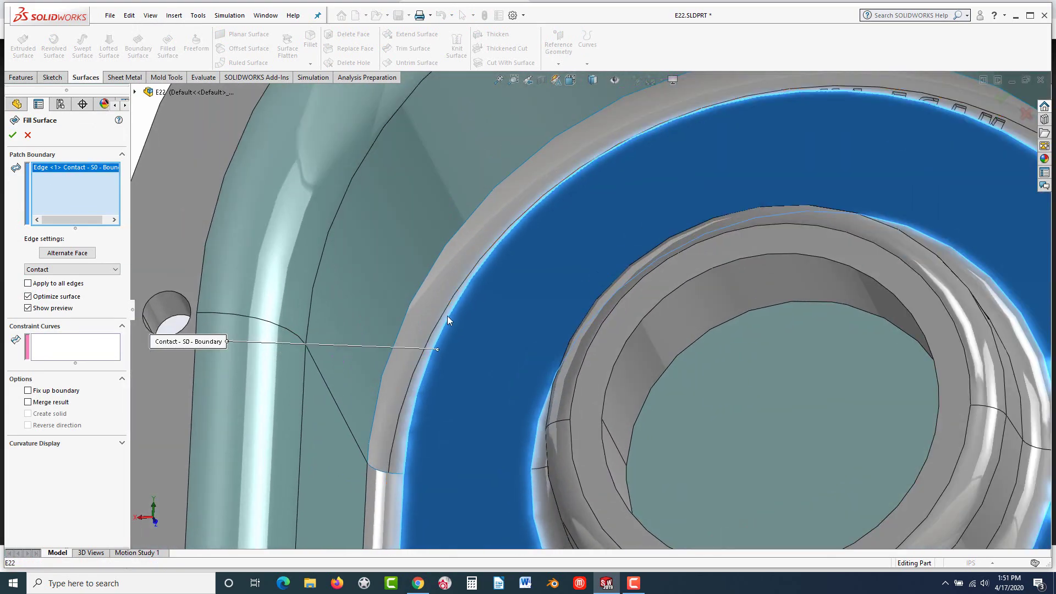
pyautogui.click(424, 277)
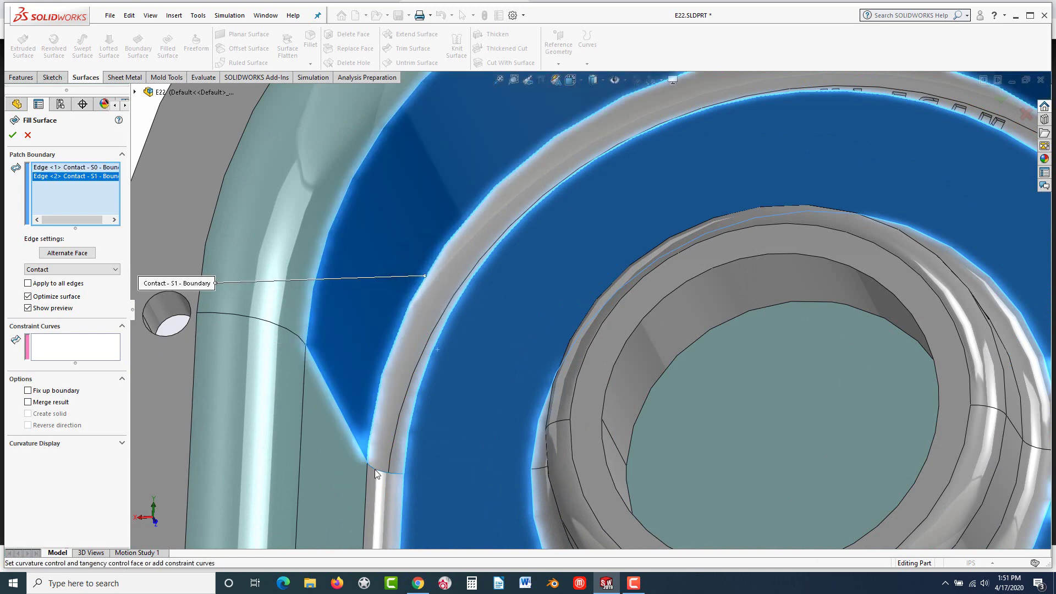
# Step: Set both long arc edges of the inner fillet patch to the Tangent condition
pyautogui.click(66, 269)
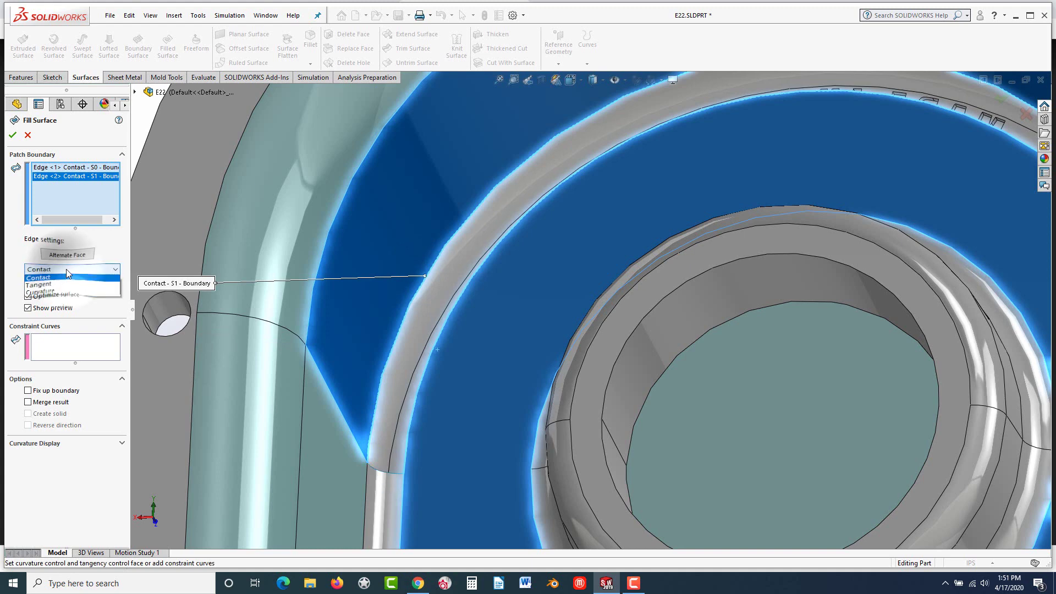
pyautogui.click(59, 285)
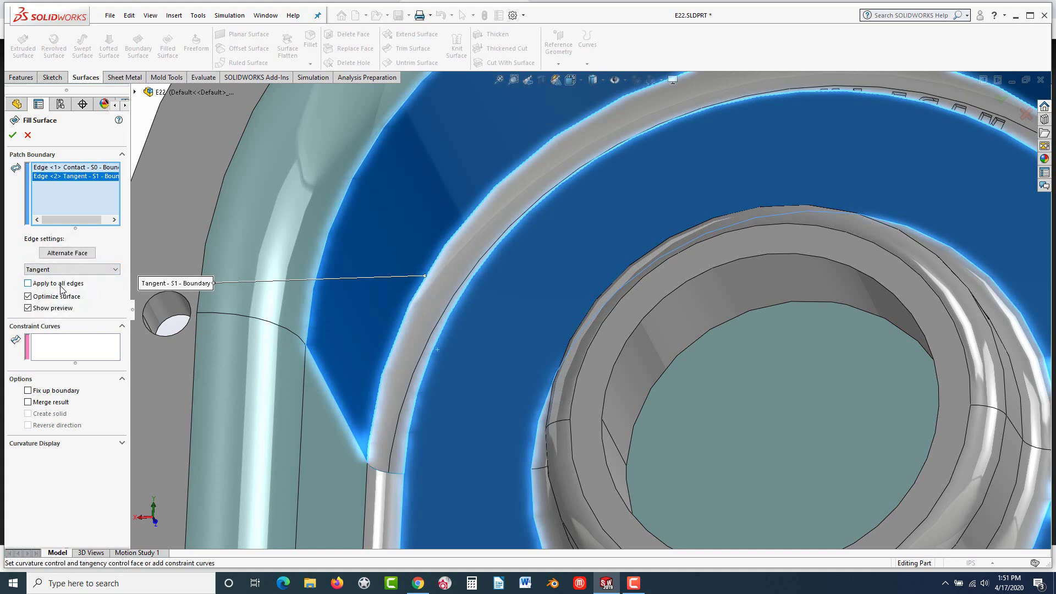
pyautogui.click(75, 168)
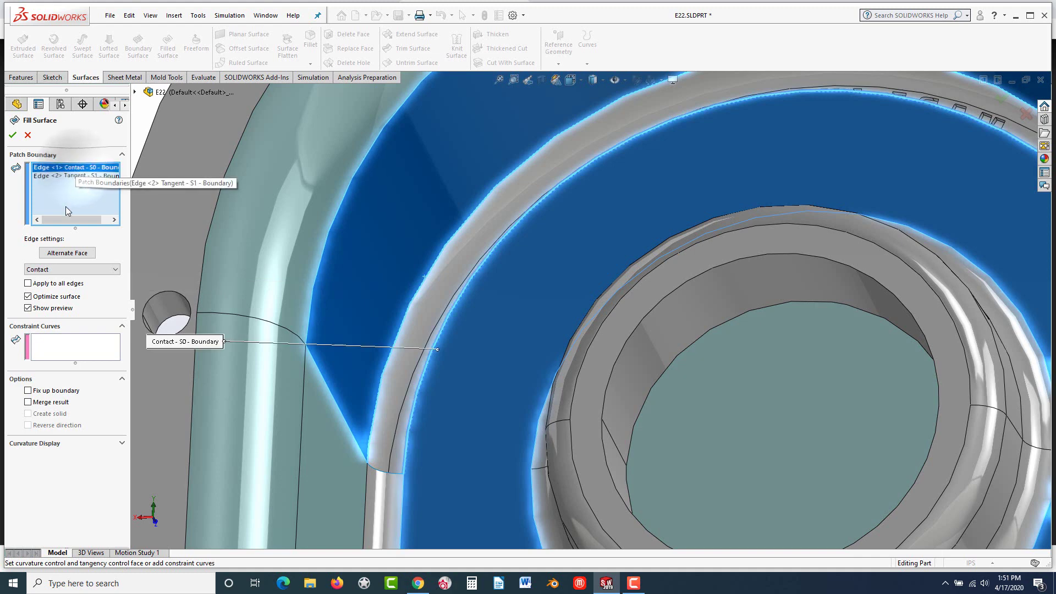
pyautogui.click(61, 269)
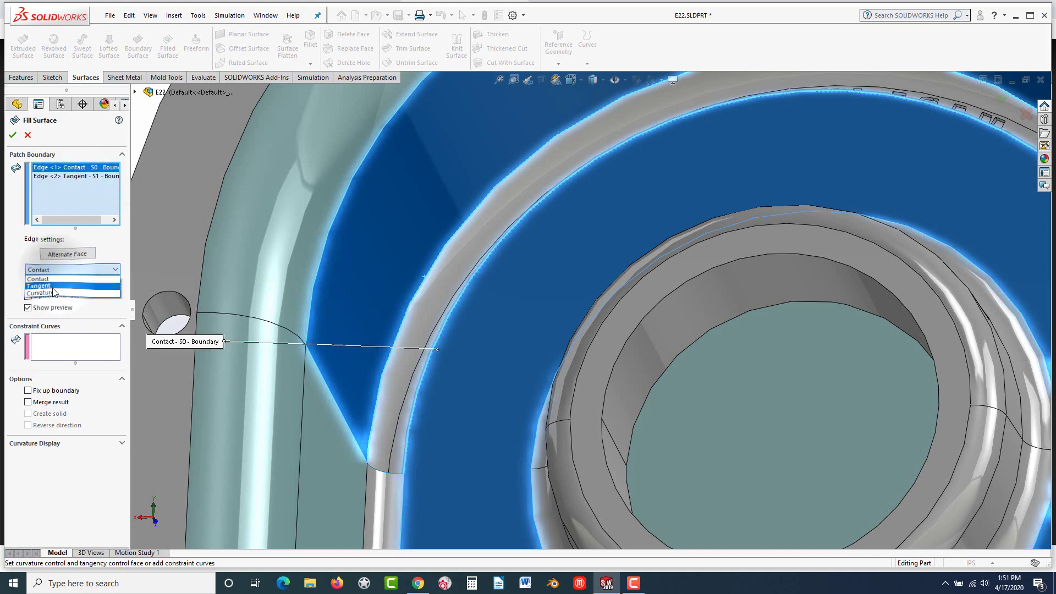
pyautogui.click(55, 287)
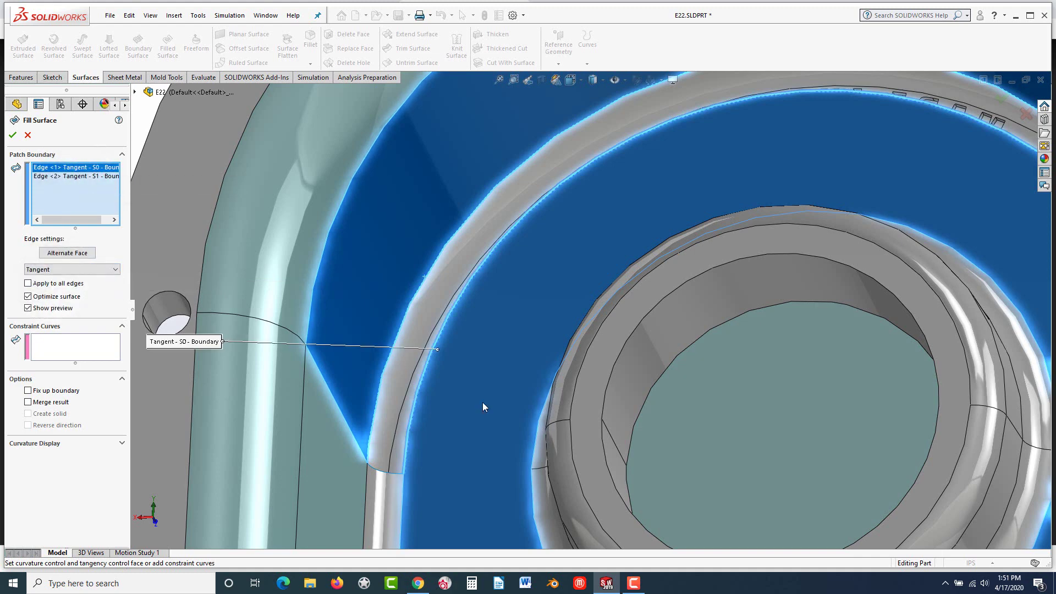
# Step: Add the short edges at both ends of the curved inner gap to the patch boundary, using the Tangent condition
pyautogui.click(374, 470)
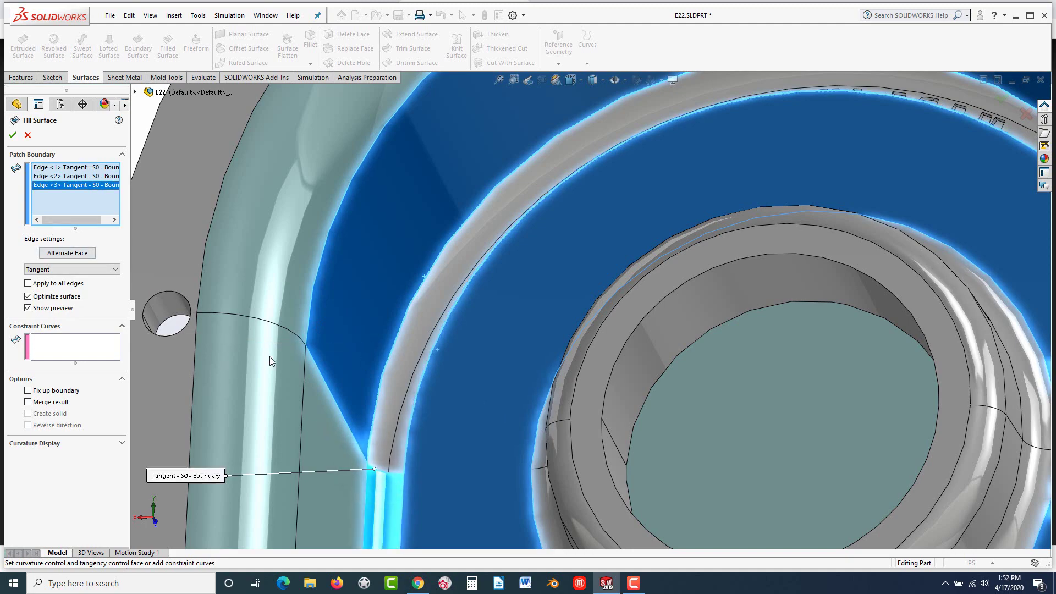
pyautogui.press('f')
pyautogui.moveTo(751, 359); pyautogui.dragTo(791, 352, button='middle')
pyautogui.scroll(-8, 697, 329)
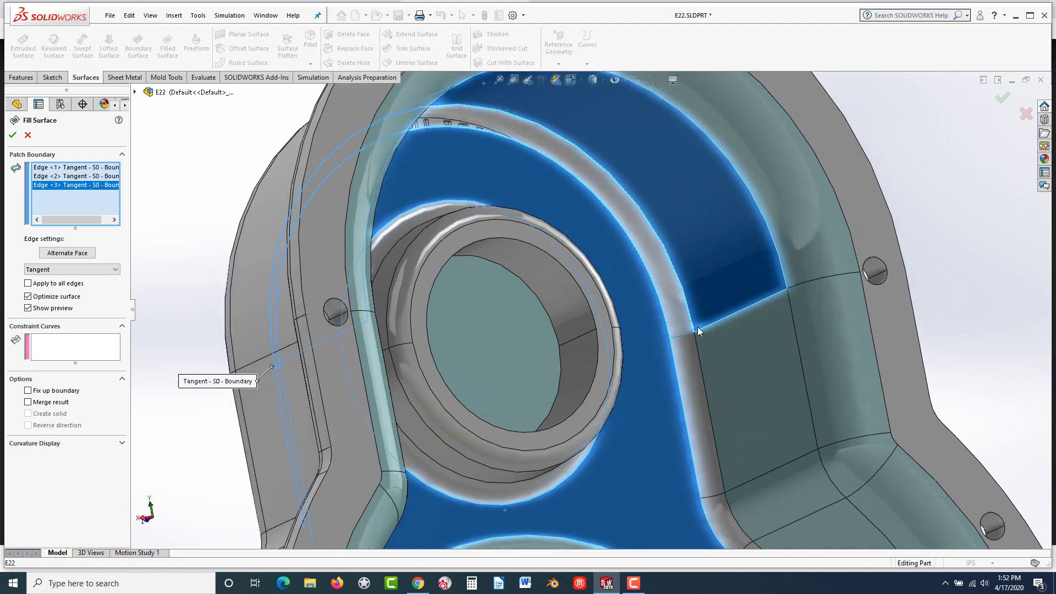
pyautogui.click(683, 354)
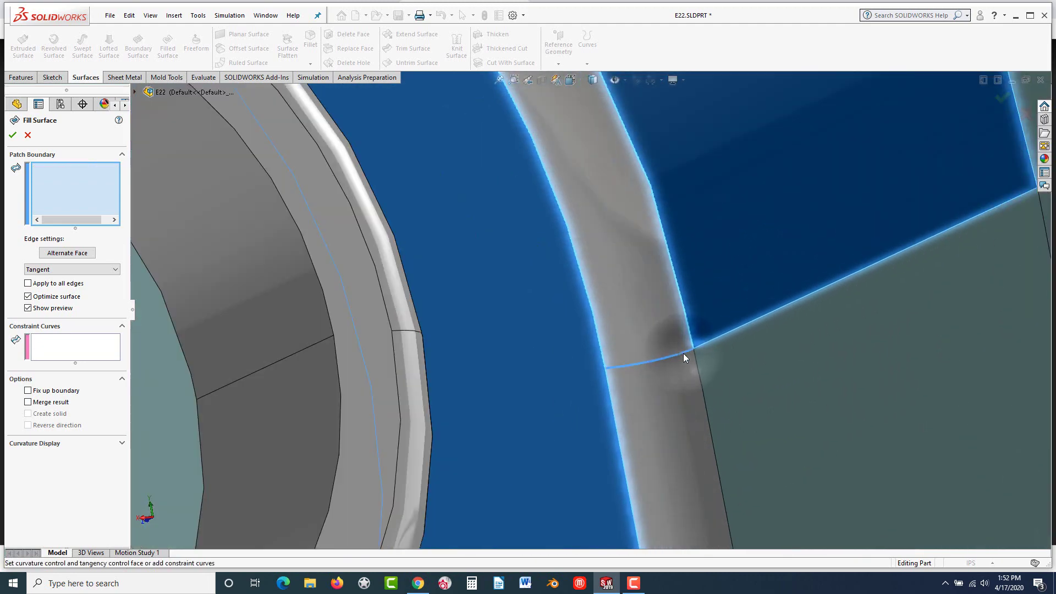
# Step: Enable Merge result and Create solid for the inner fillet patch, and accept the filled surface
pyautogui.scroll(2, 705, 363)
pyautogui.scroll(5, 705, 363)
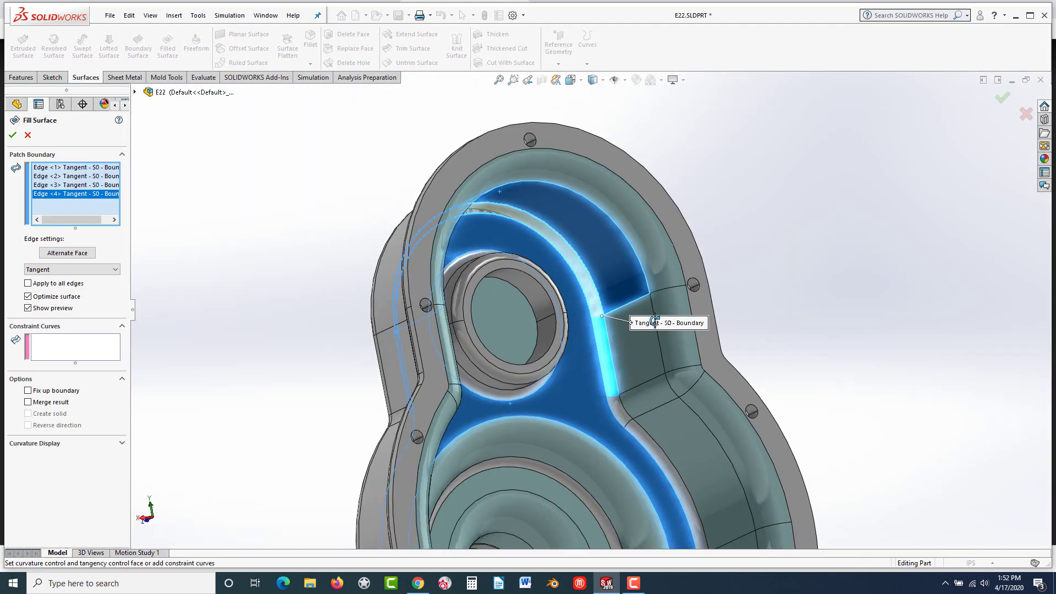
pyautogui.hotkey('ctrl', '2')
pyautogui.moveTo(194, 299); pyautogui.dragTo(159, 284, button='middle')
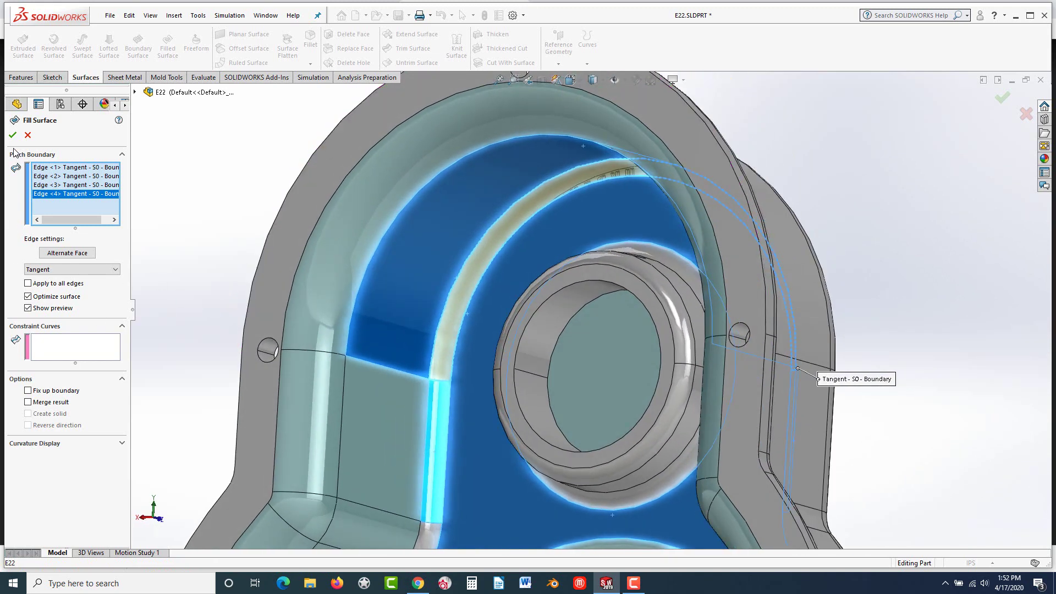
pyautogui.click(28, 402)
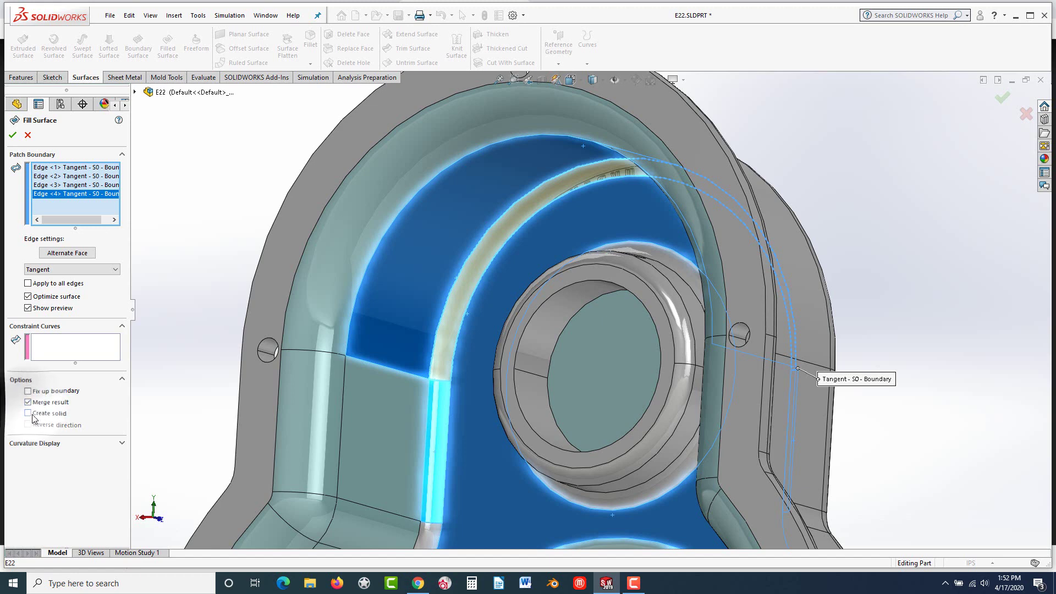
pyautogui.click(28, 413)
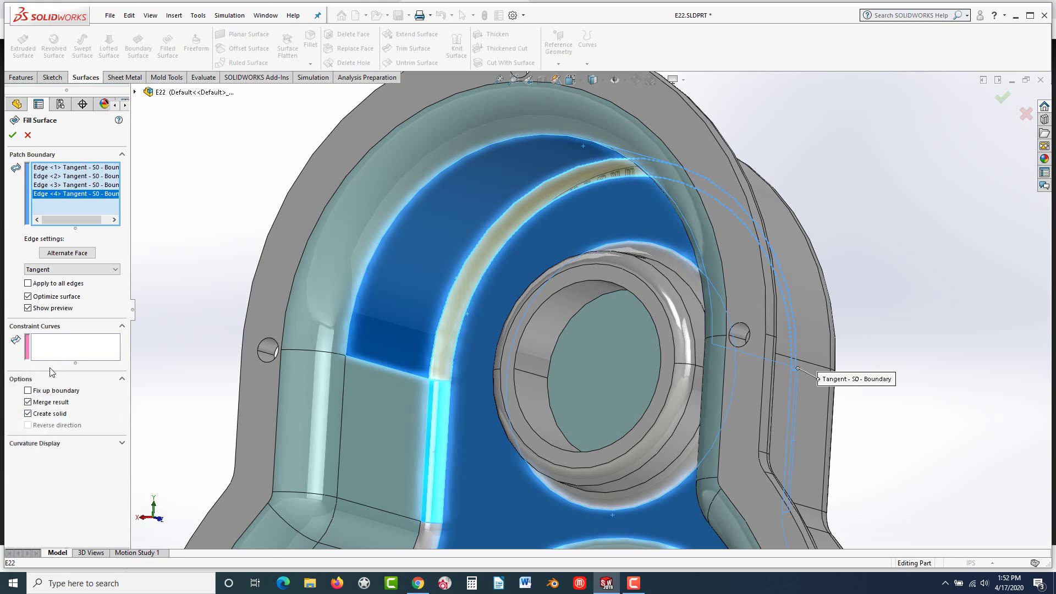
pyautogui.click(12, 135)
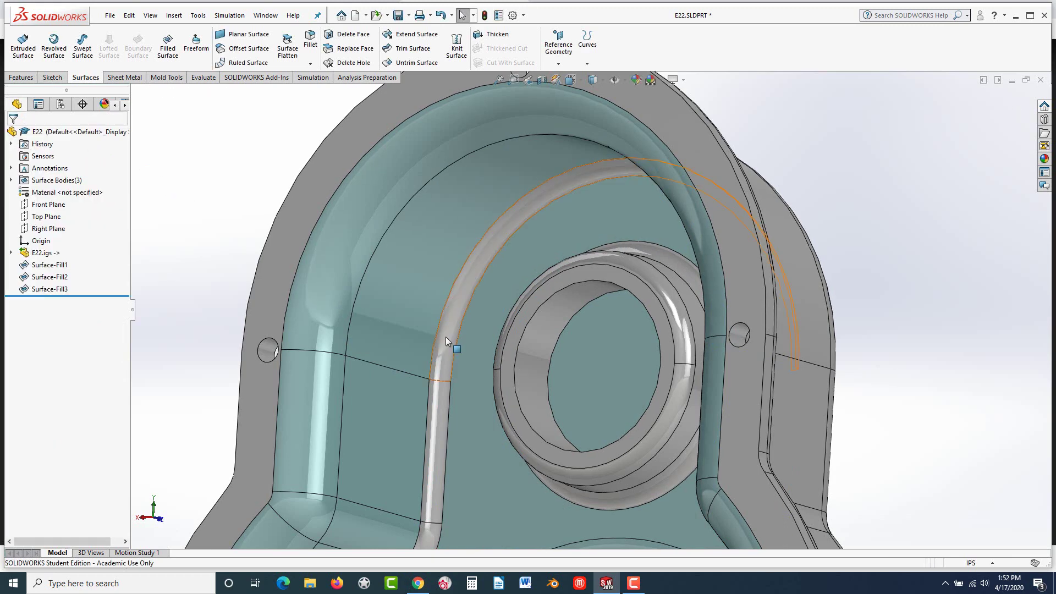
# Step: Examine the new inner fillet patch and the casing's ribbed outer side
pyautogui.scroll(5, 456, 349)
pyautogui.moveTo(632, 476); pyautogui.dragTo(485, 219, button='middle')
pyautogui.scroll(2, 486, 220)
pyautogui.scroll(-6, 777, 405)
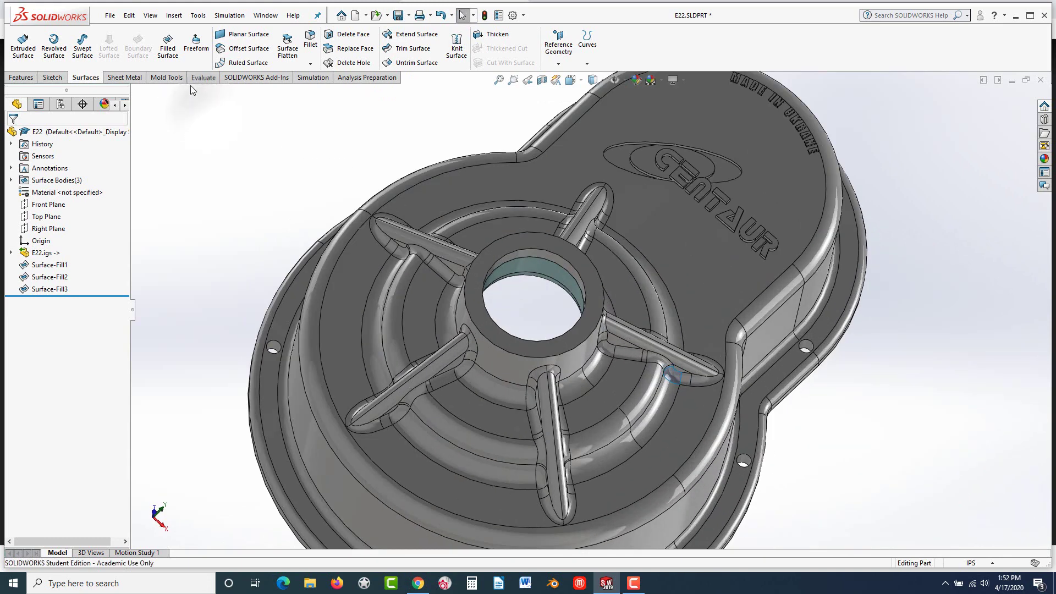
pyautogui.click(204, 78)
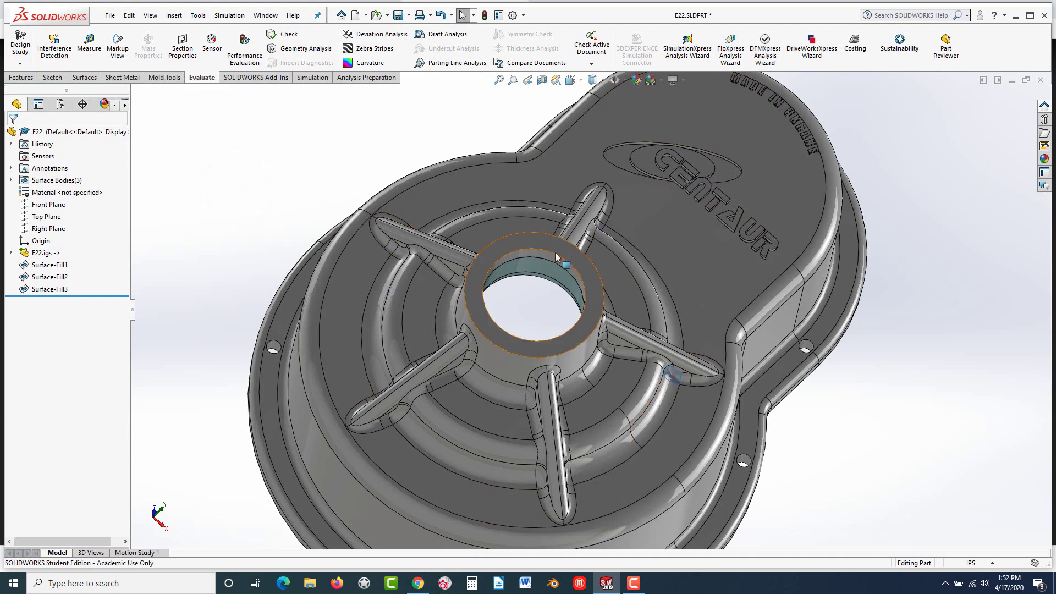
pyautogui.scroll(3, 554, 262)
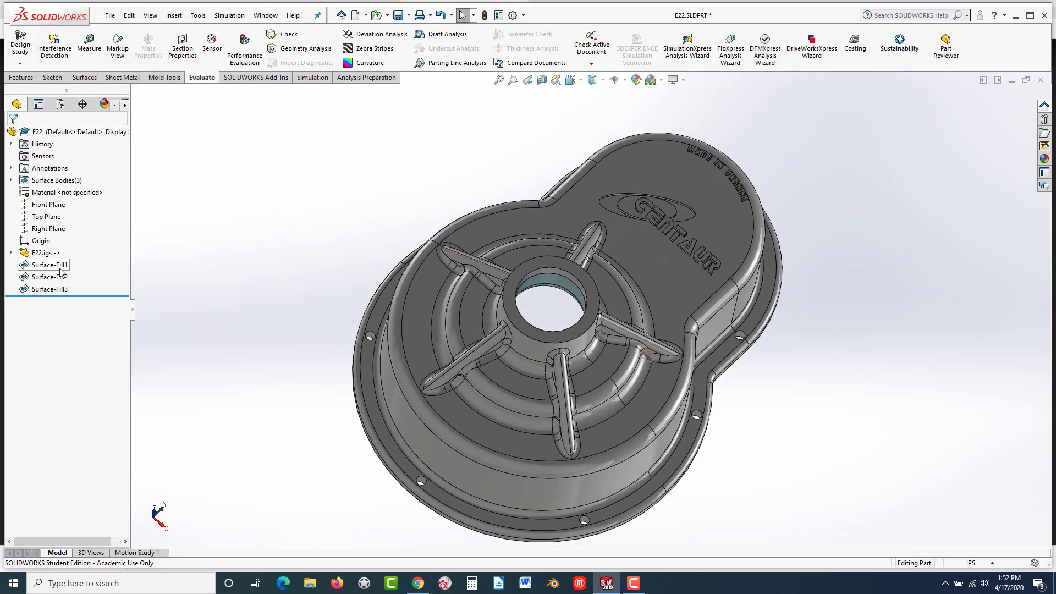
pyautogui.moveTo(357, 319); pyautogui.dragTo(619, 246, button='middle')
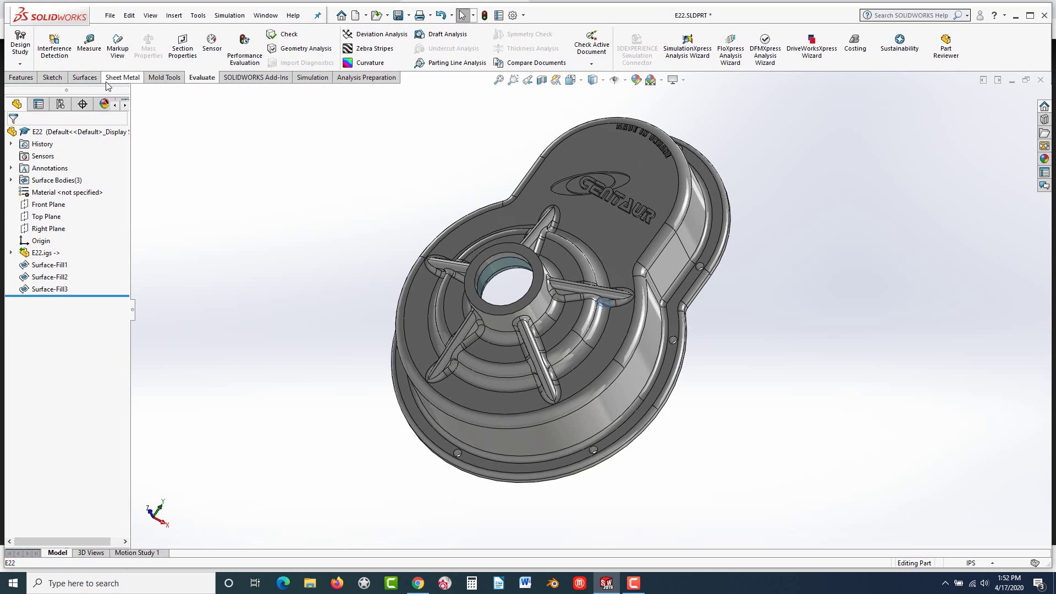
# Step: Start a Knit Surface and select Surface-Fill1, Surface-Fill2 and Surface-Fill3
pyautogui.click(86, 77)
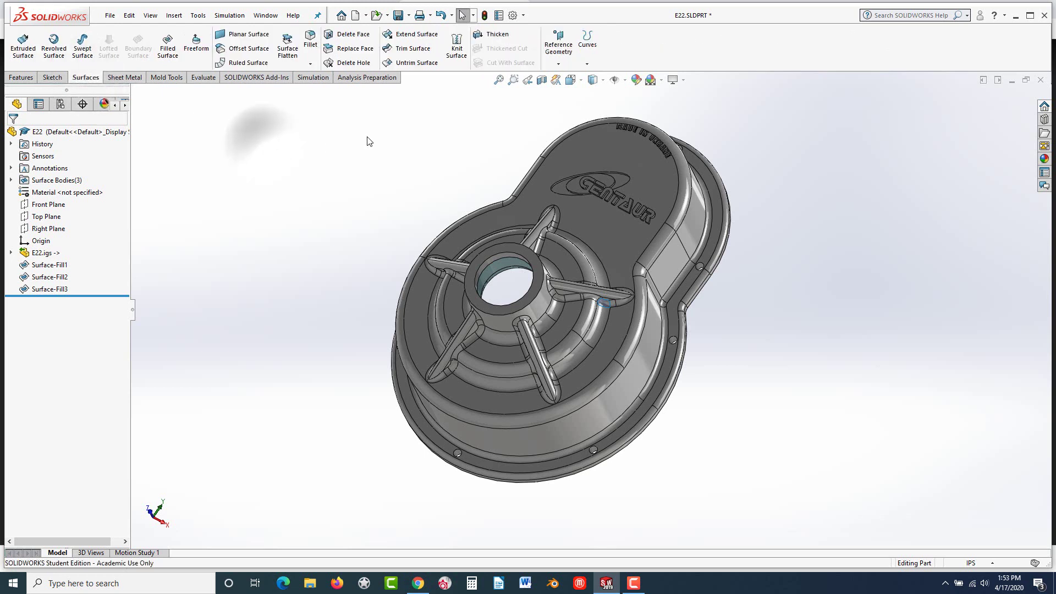
pyautogui.click(456, 53)
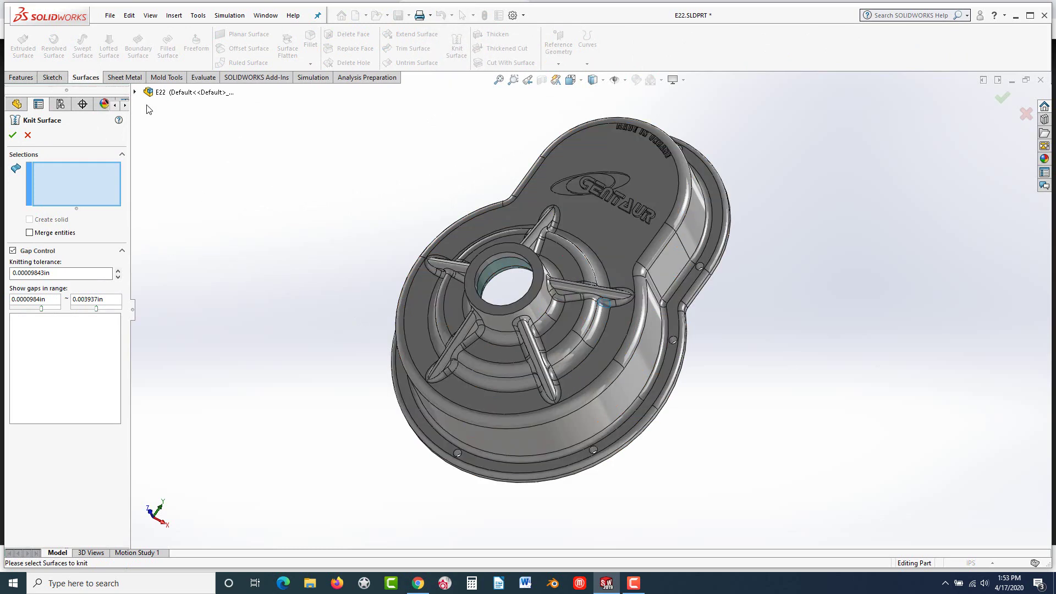
pyautogui.click(135, 93)
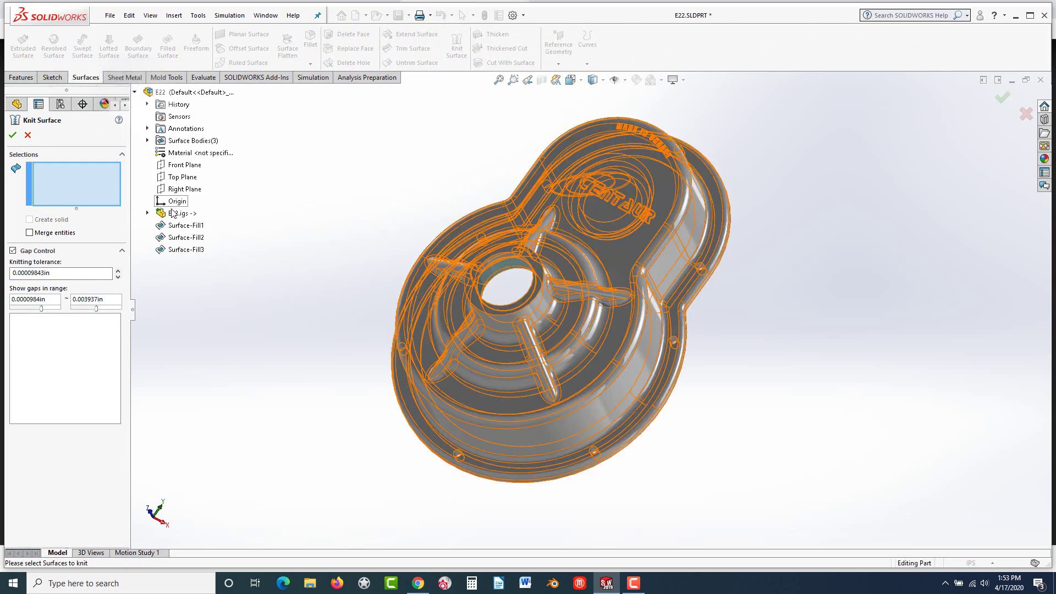
pyautogui.click(166, 226)
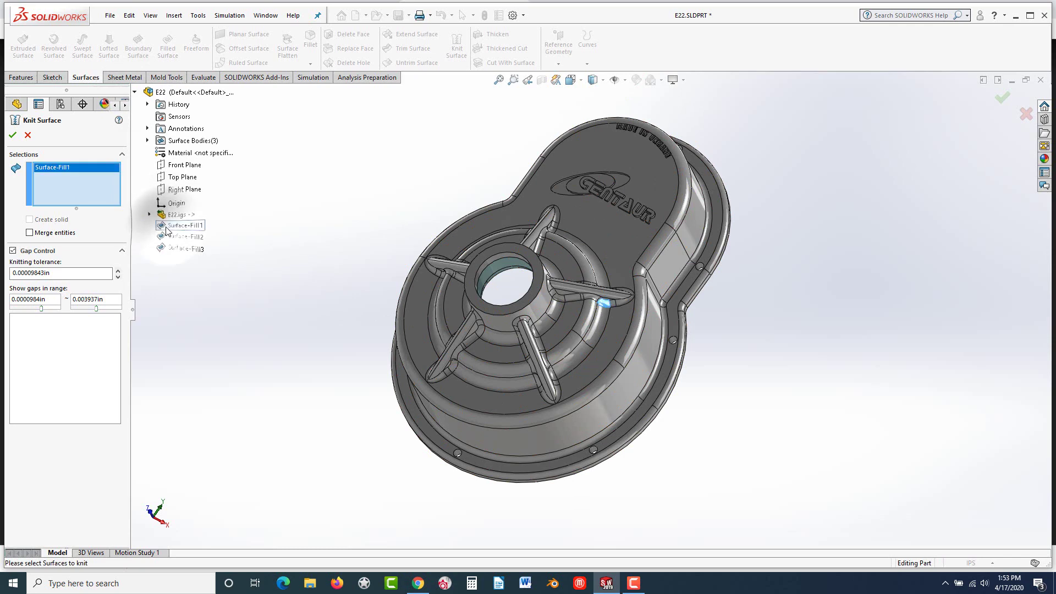
pyautogui.click(174, 237)
pyautogui.click(175, 250)
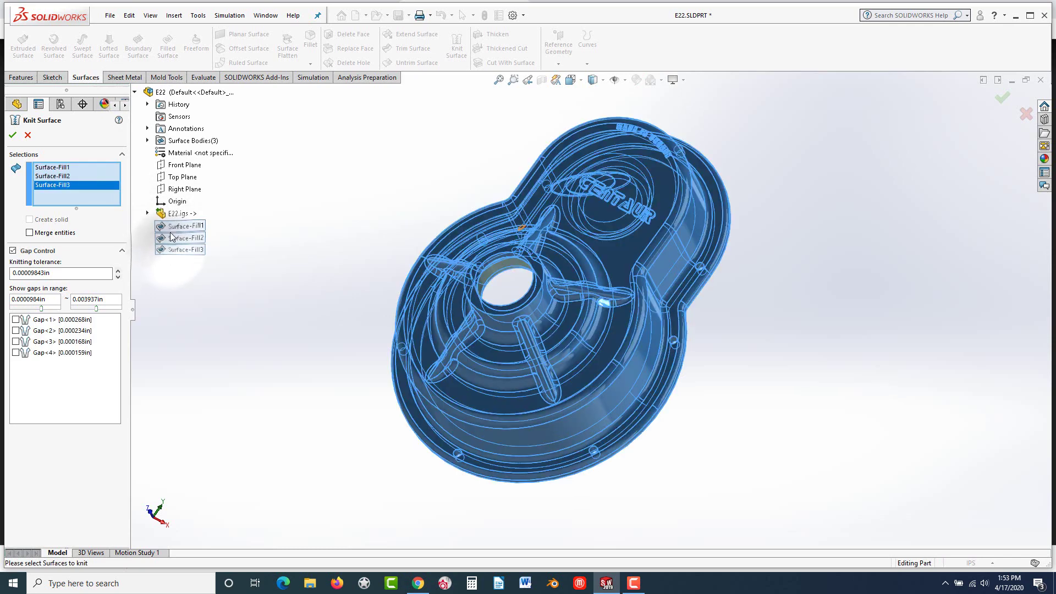
# Step: Try to add the surface body under the imported E22.igs feature to the knit selection, keeping all three filled surfaces selected
pyautogui.click(149, 213)
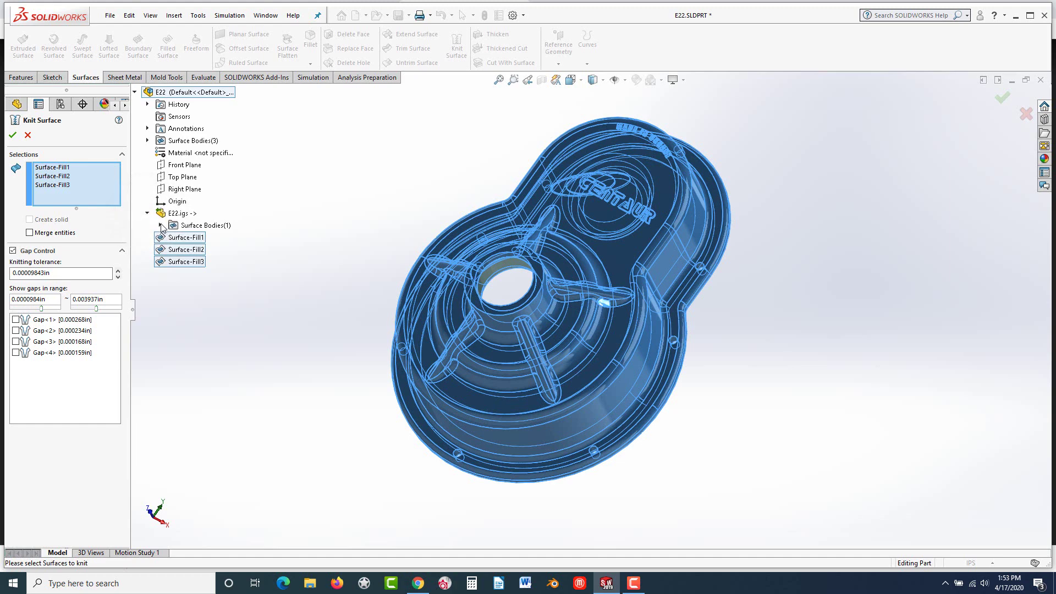
pyautogui.click(161, 226)
pyautogui.click(189, 239)
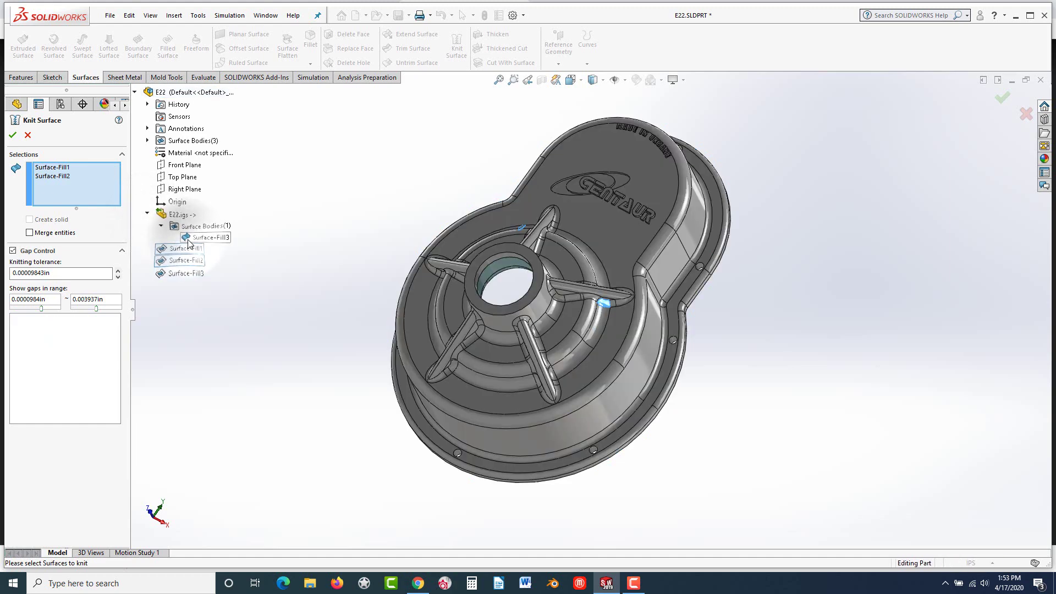
pyautogui.click(179, 274)
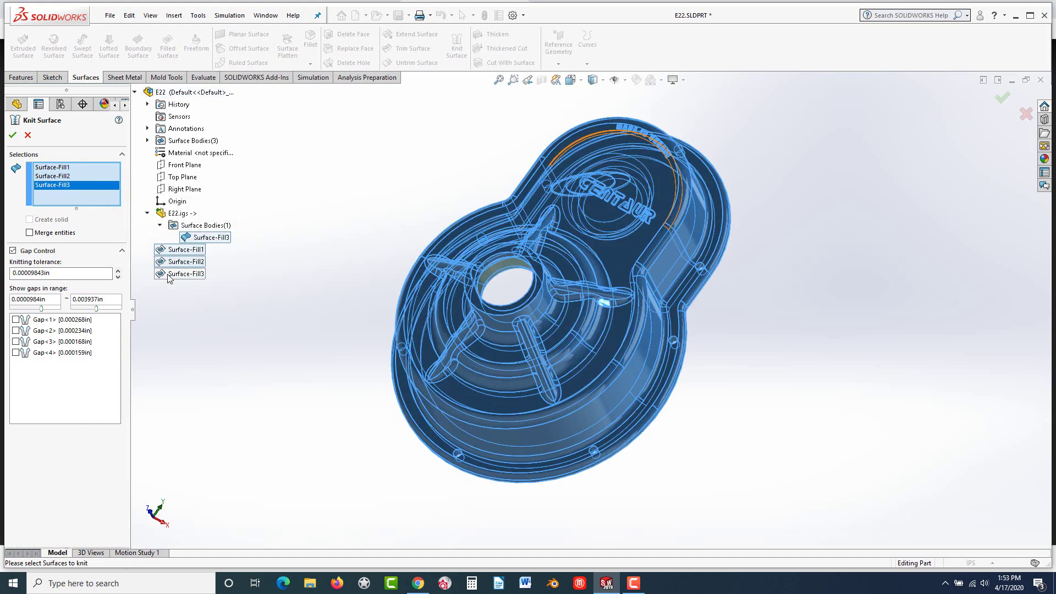
pyautogui.click(171, 274)
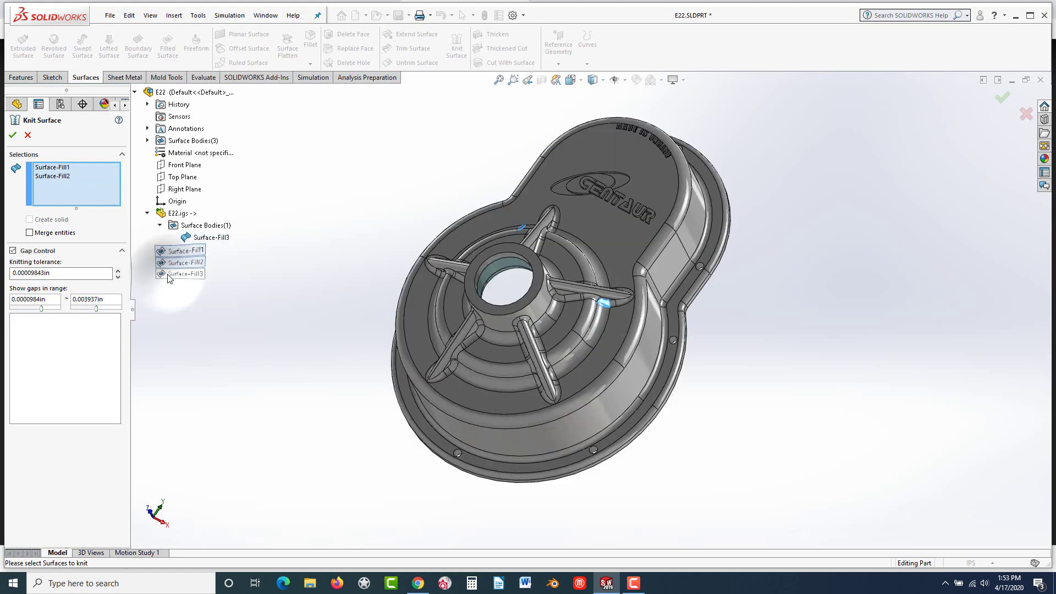
pyautogui.click(202, 241)
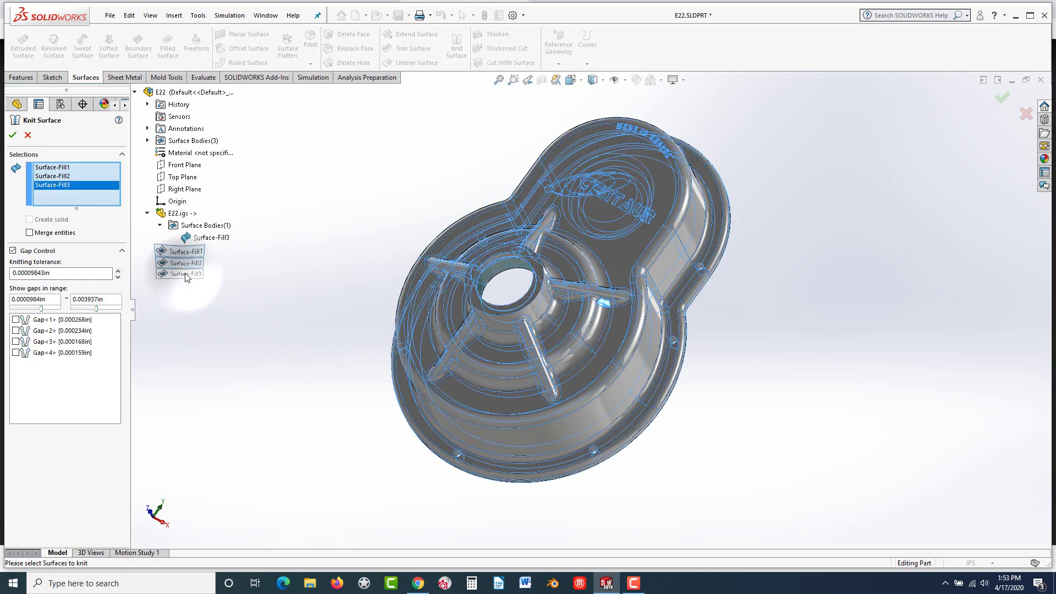
# Step: Try to knit the selected surfaces with Merge entities enabled, and leave the Knit Surface command
pyautogui.click(30, 232)
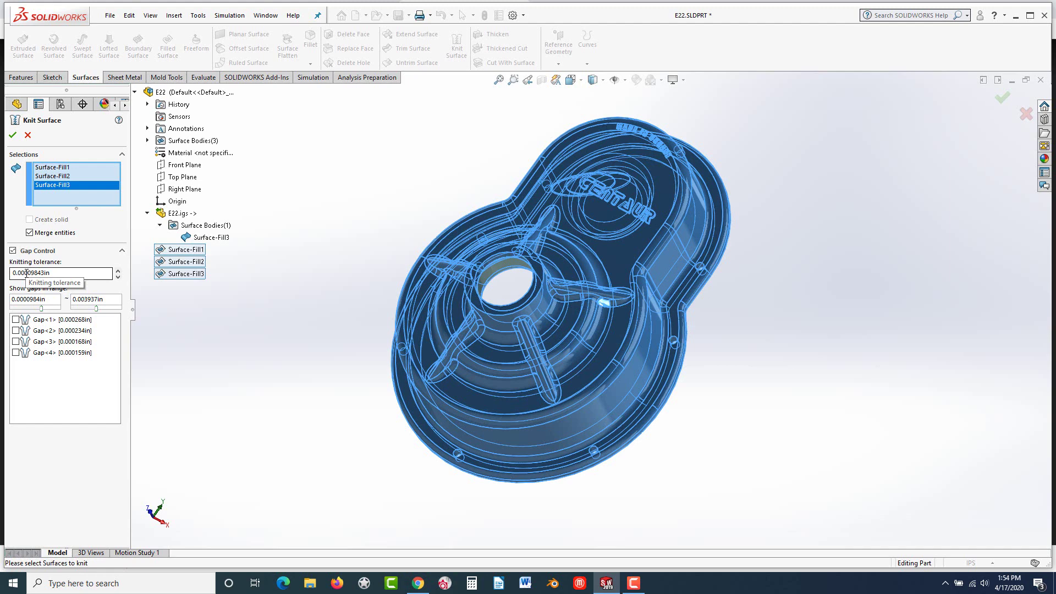
pyautogui.click(12, 136)
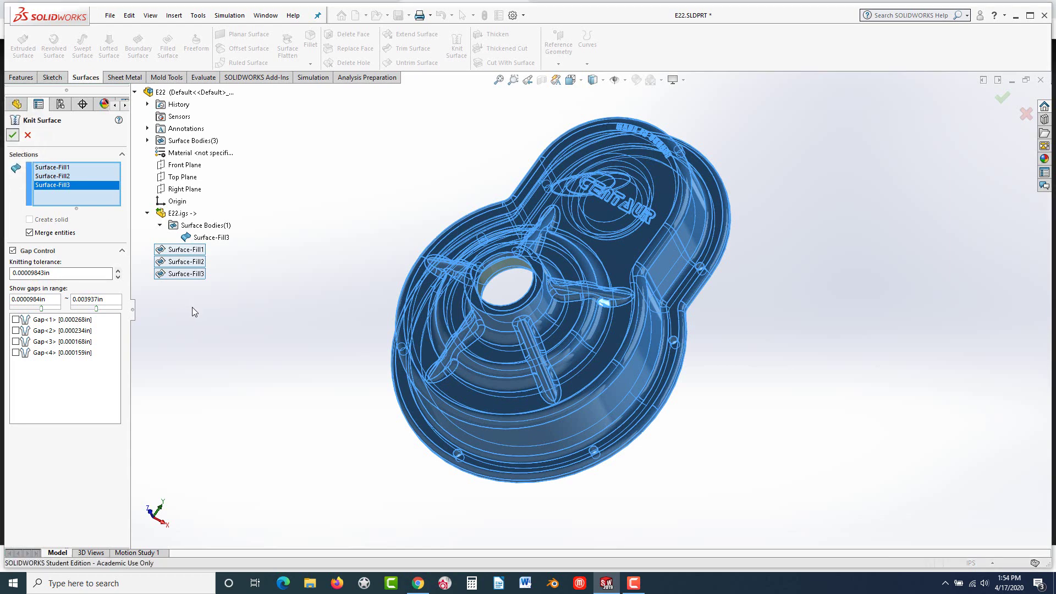
pyautogui.click(28, 135)
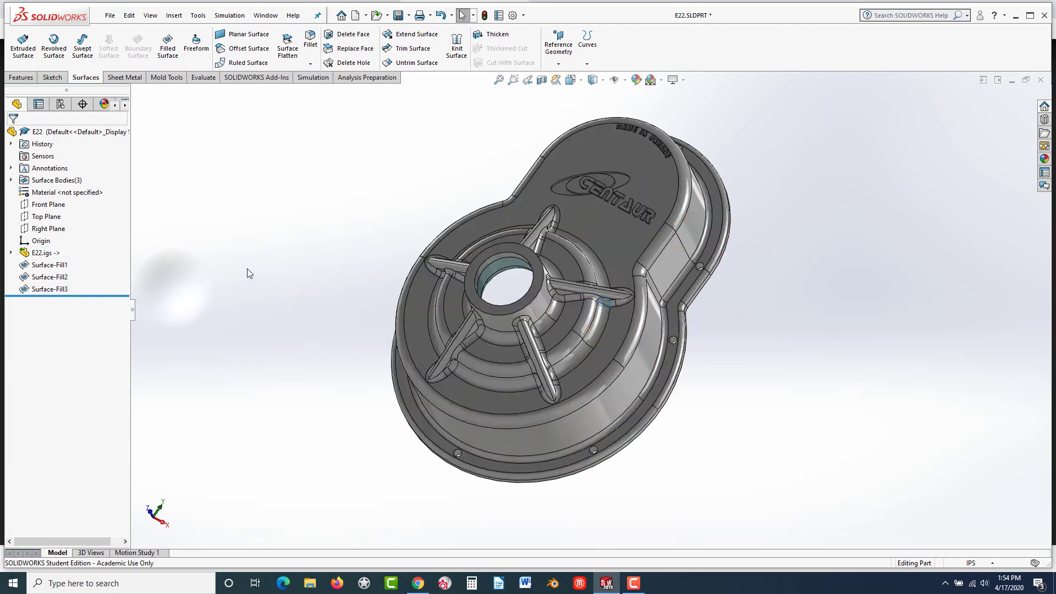
# Step: Save the patched casing to the Desktop as E22b in Parasolid Binary (*.x_b) format
pyautogui.moveTo(283, 238); pyautogui.dragTo(460, 169, button='middle')
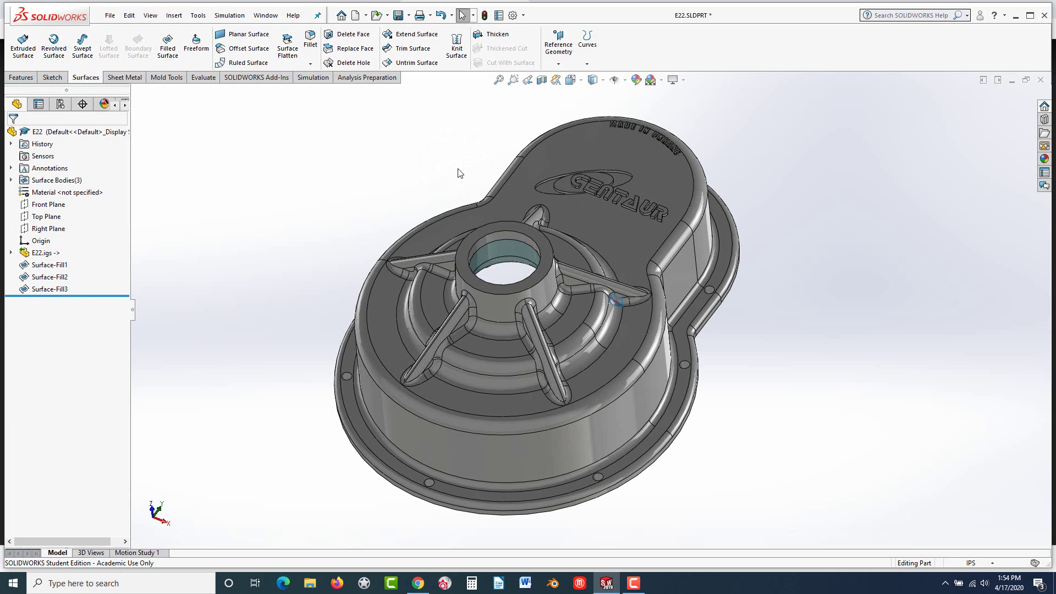
pyautogui.click(111, 16)
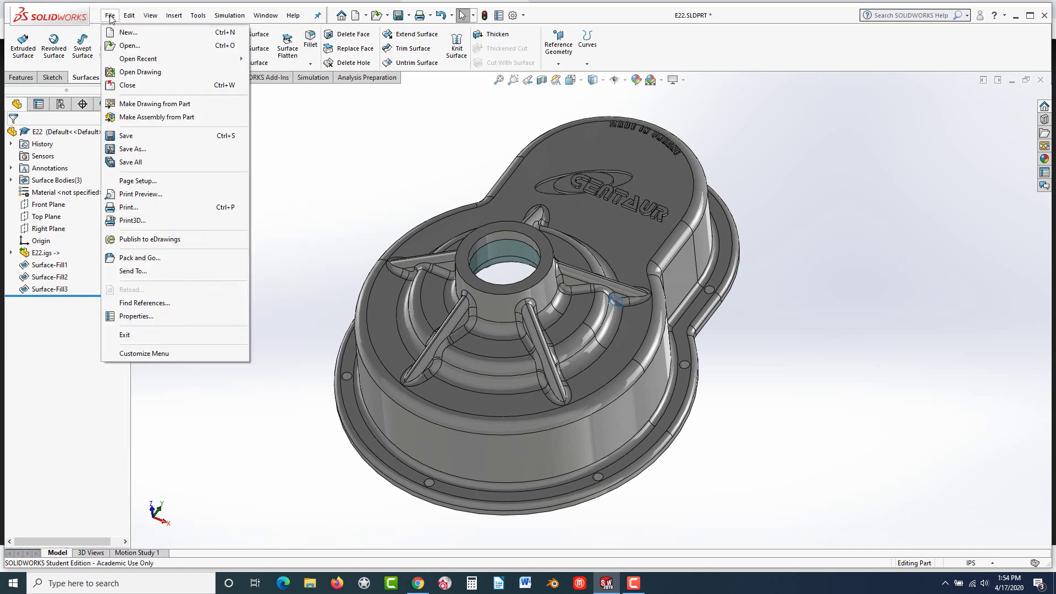
pyautogui.click(131, 149)
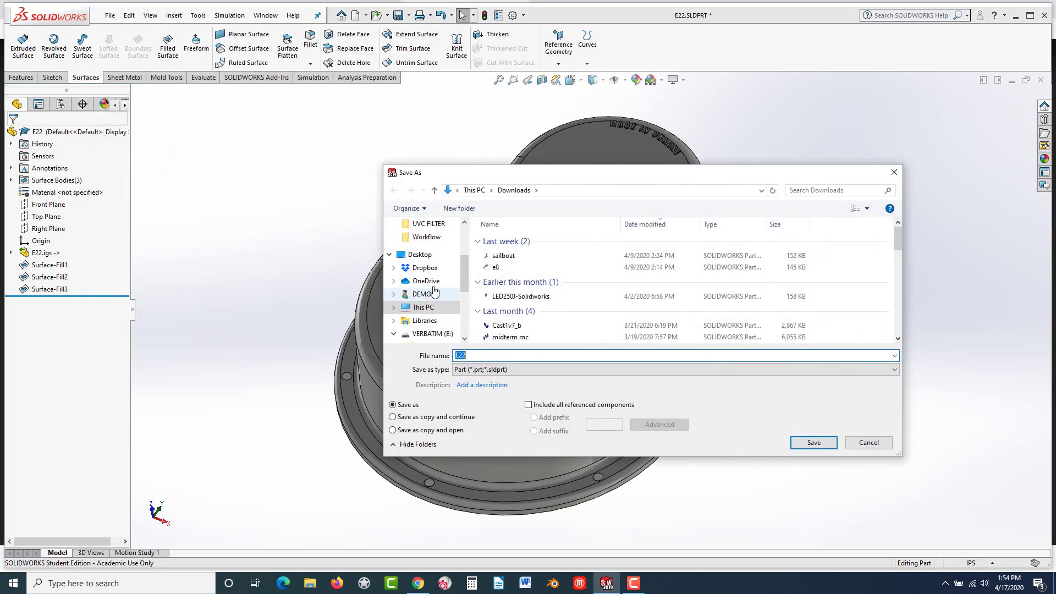
pyautogui.click(420, 254)
pyautogui.click(467, 355)
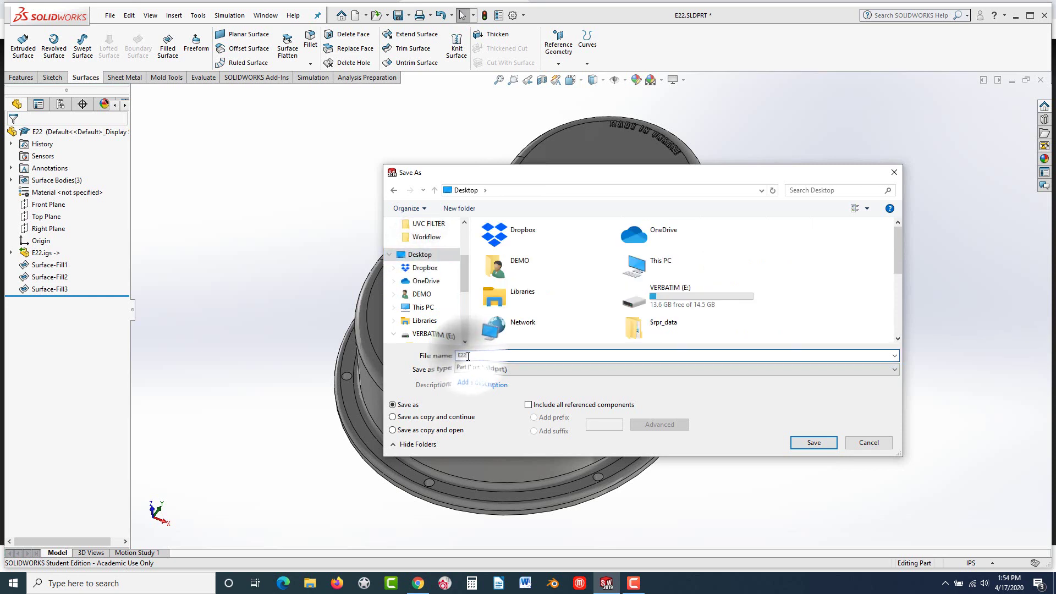
pyautogui.write('b')
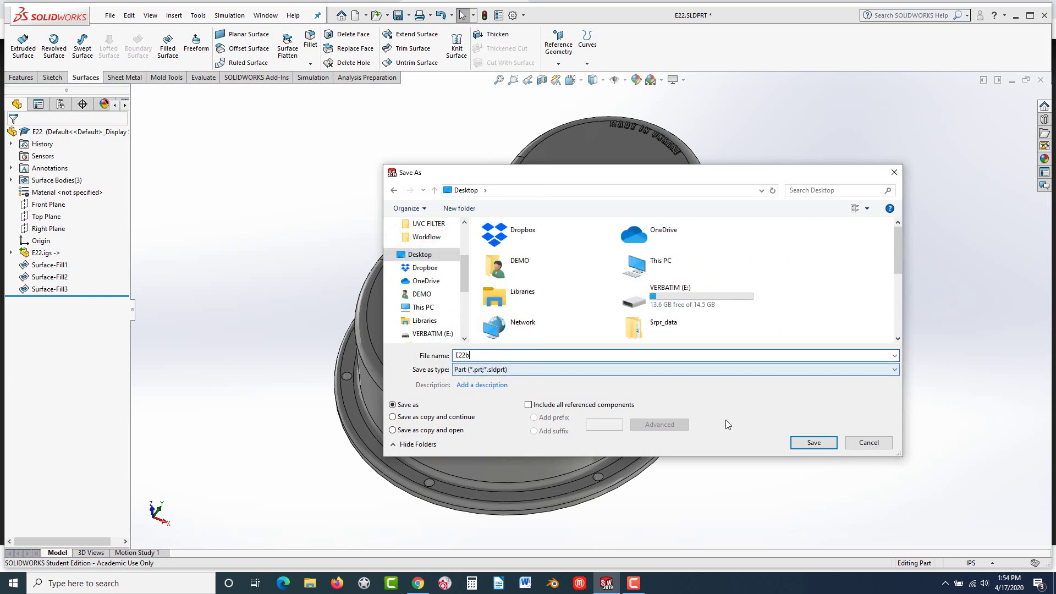
pyautogui.click(641, 370)
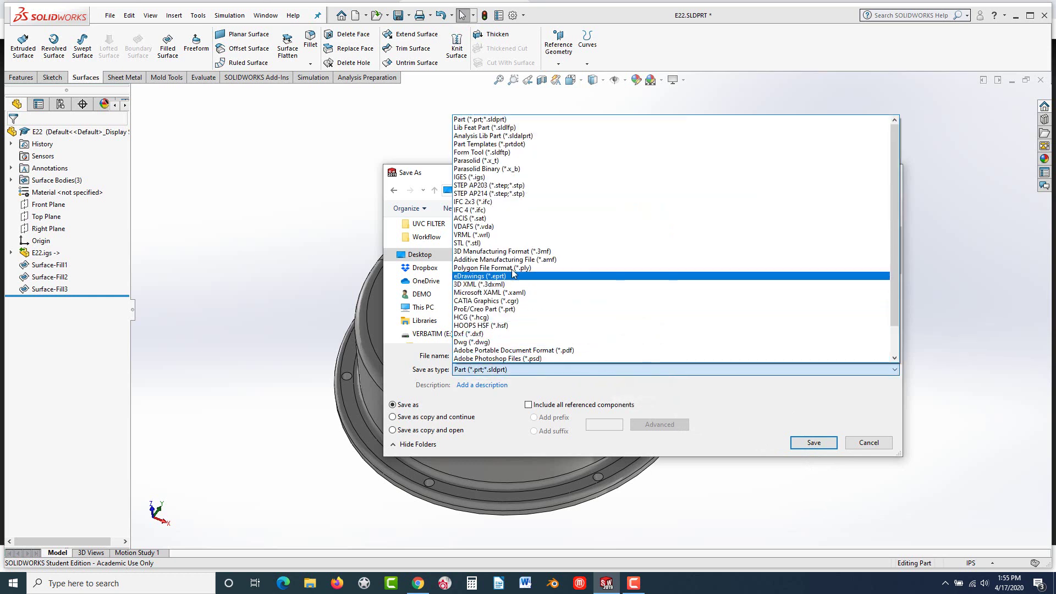
pyautogui.click(512, 169)
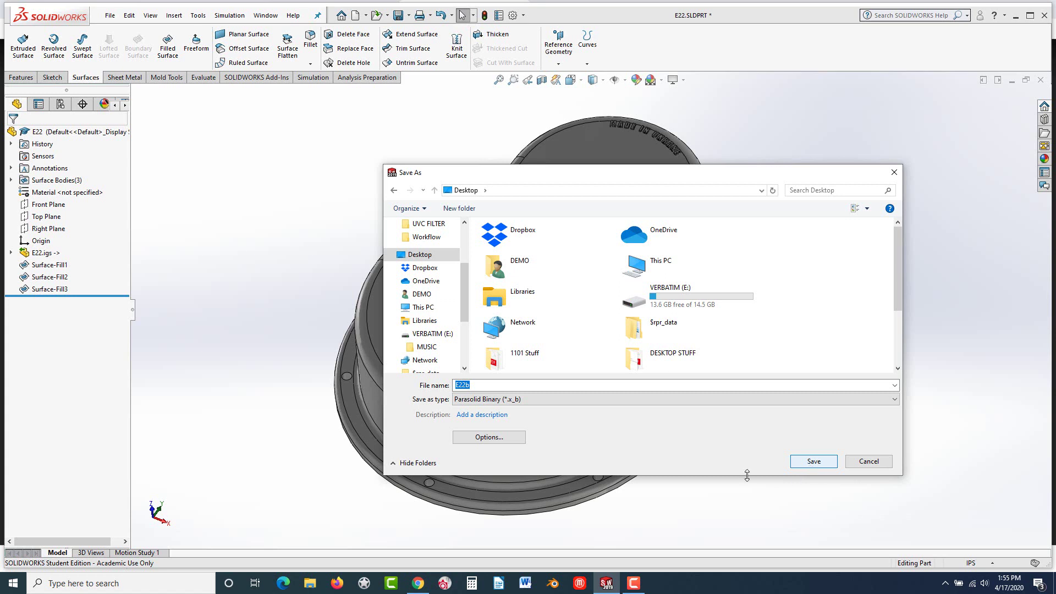
pyautogui.click(813, 463)
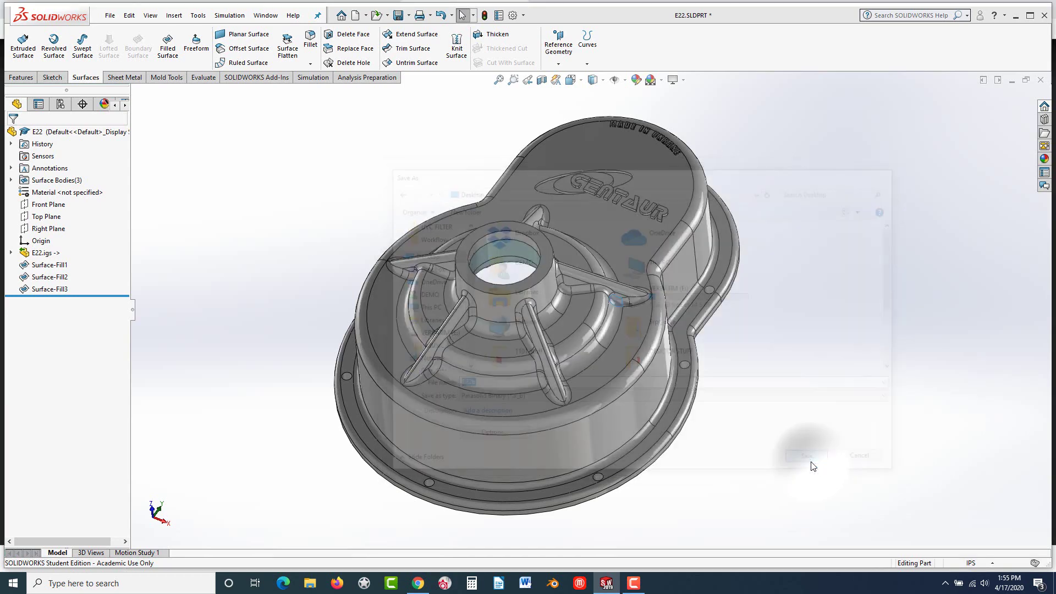
# Step: Open the E22b file from the Desktop, filtering the file list to the Parasolid format
pyautogui.click(109, 13)
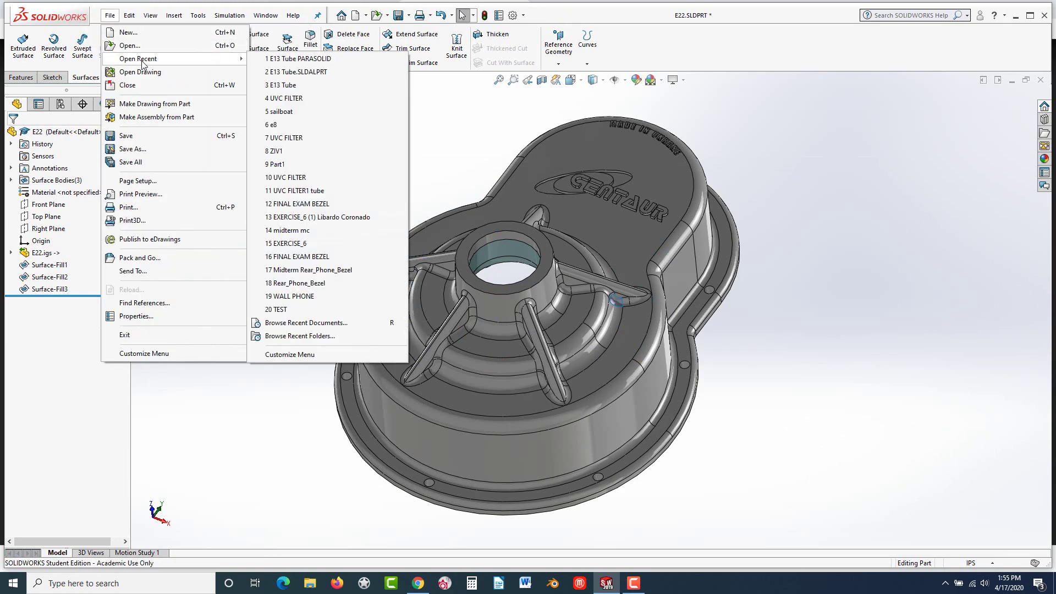
pyautogui.moveTo(140, 64)
pyautogui.click(129, 45)
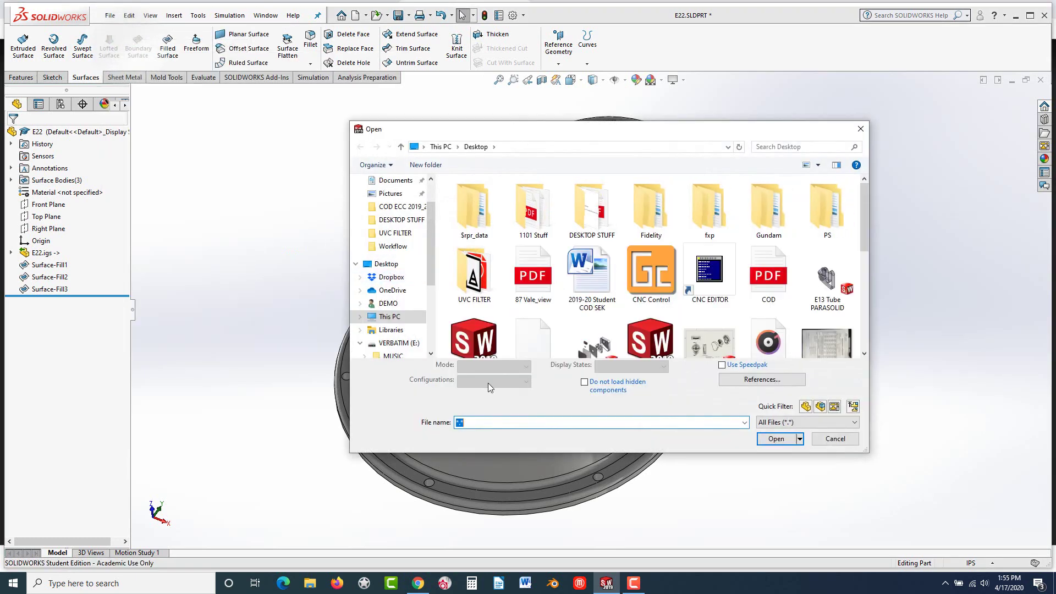
pyautogui.click(684, 422)
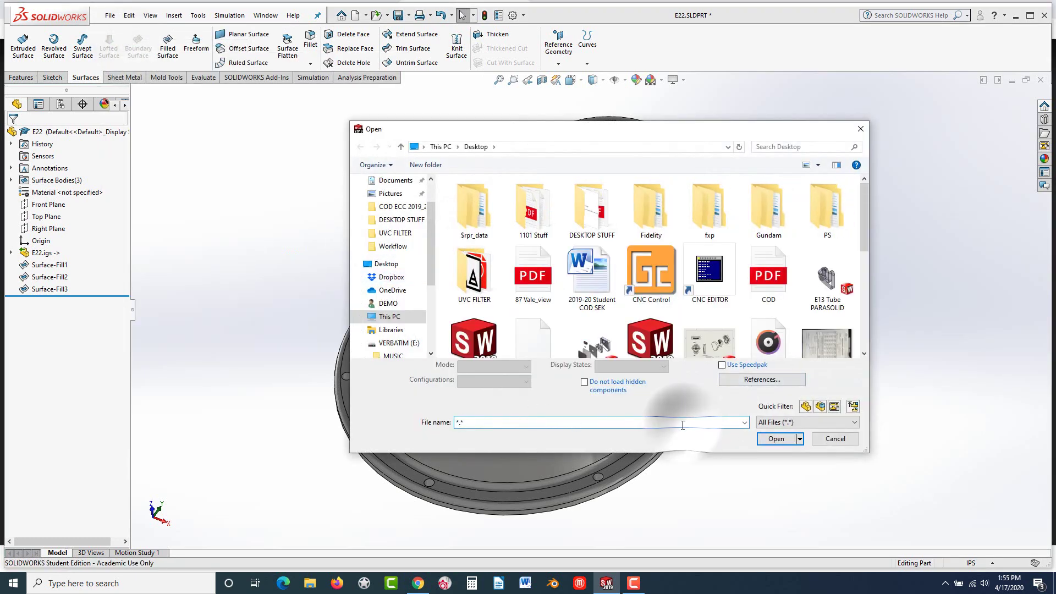
pyautogui.click(744, 422)
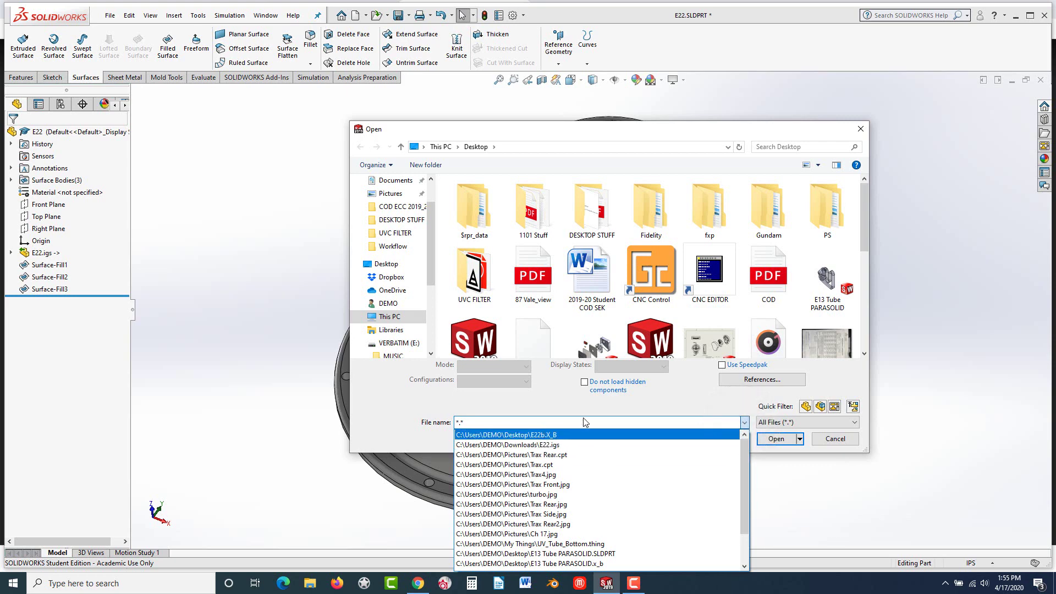
pyautogui.click(582, 398)
pyautogui.click(792, 422)
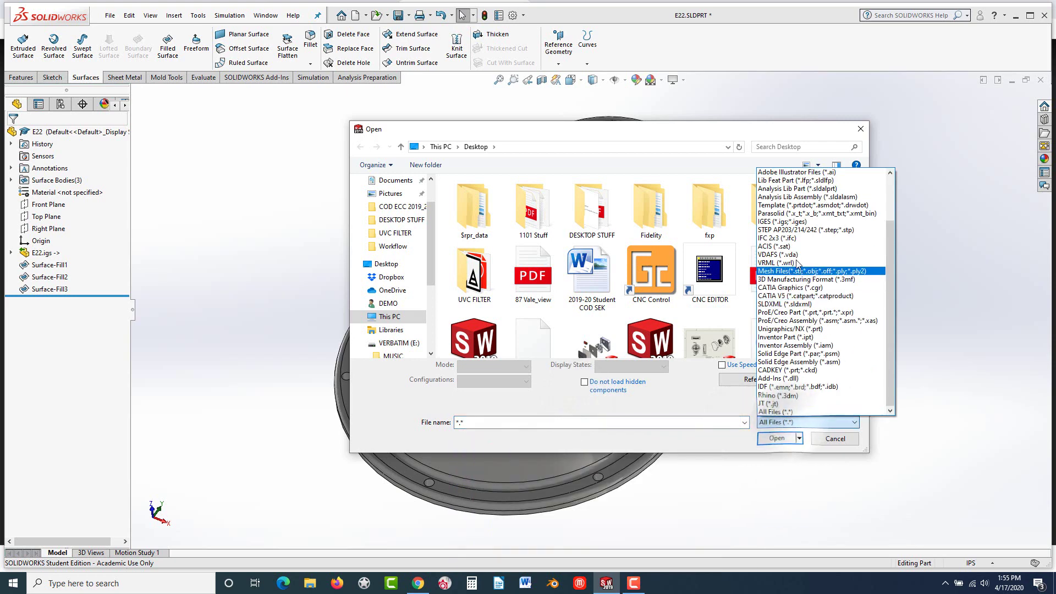
pyautogui.click(779, 214)
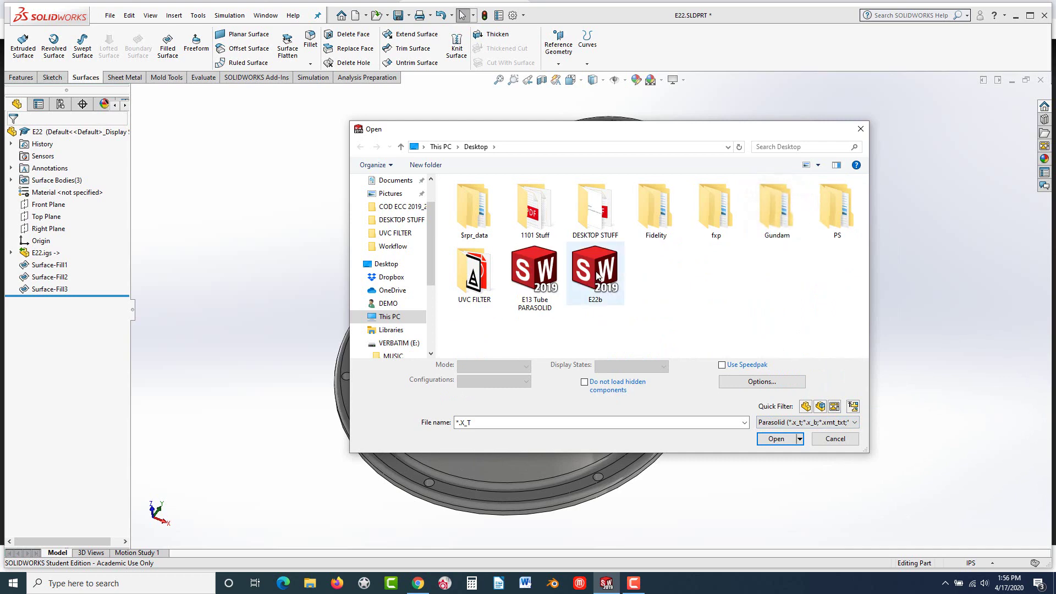
pyautogui.click(599, 276)
pyautogui.click(776, 438)
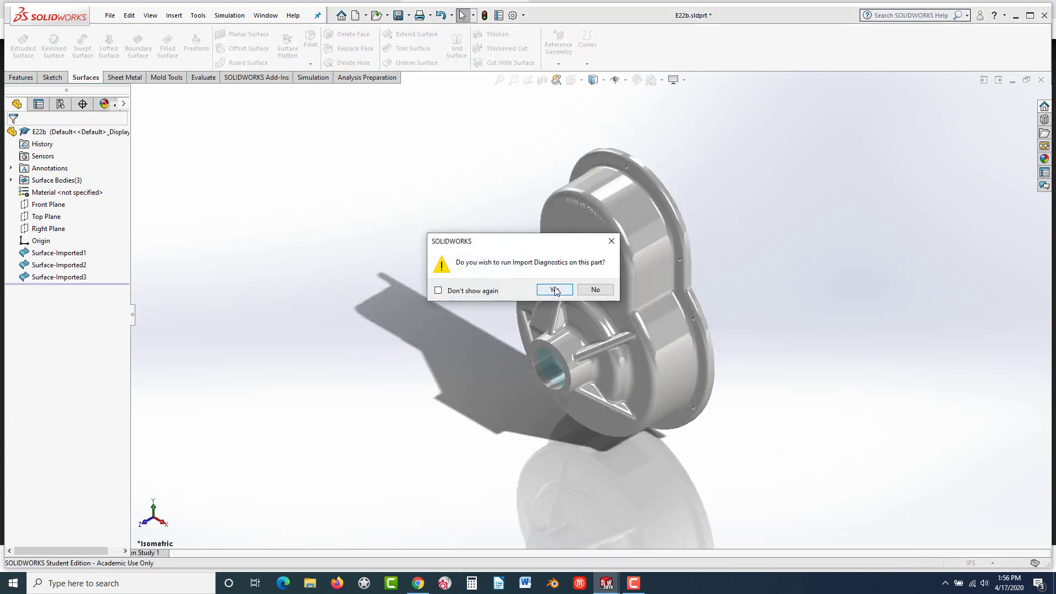
# Step: Run Import Diagnostics on the opened part, attempt to heal all gaps, accept the repair, and decline feature recognition
pyautogui.click(554, 290)
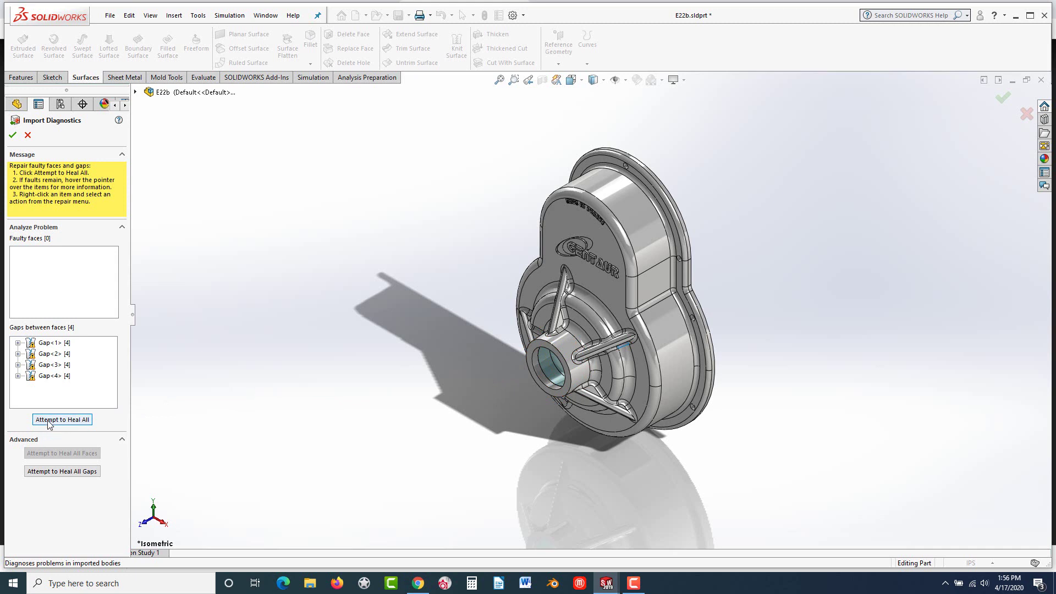
pyautogui.click(79, 420)
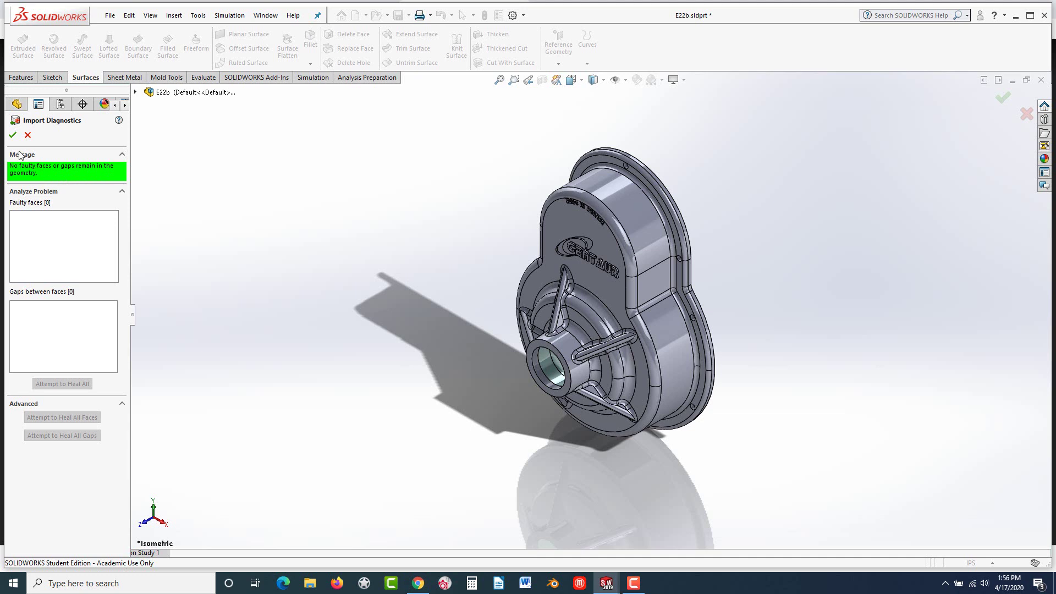
pyautogui.click(12, 134)
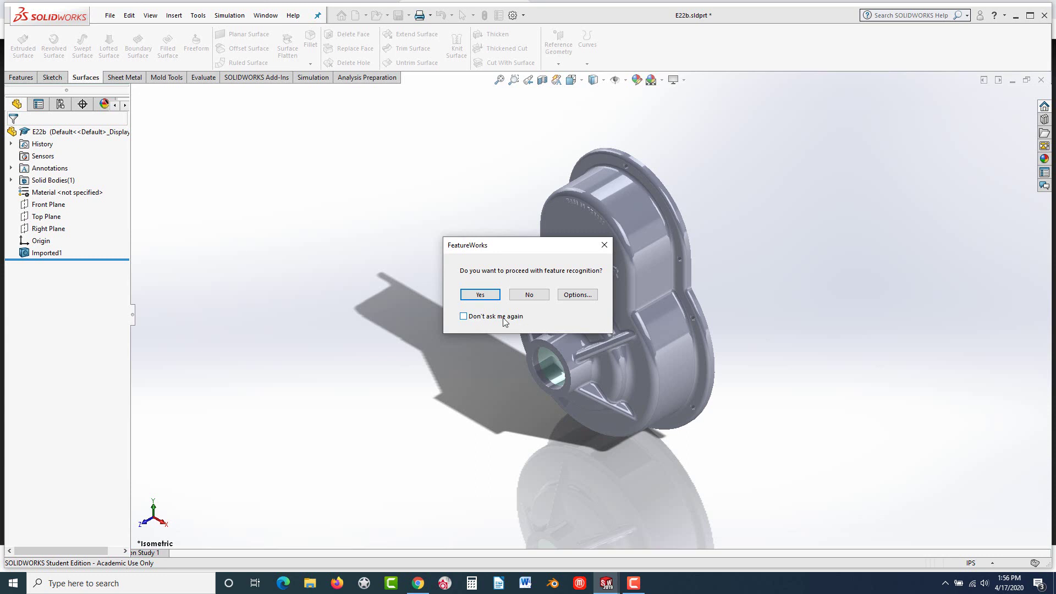
pyautogui.click(527, 297)
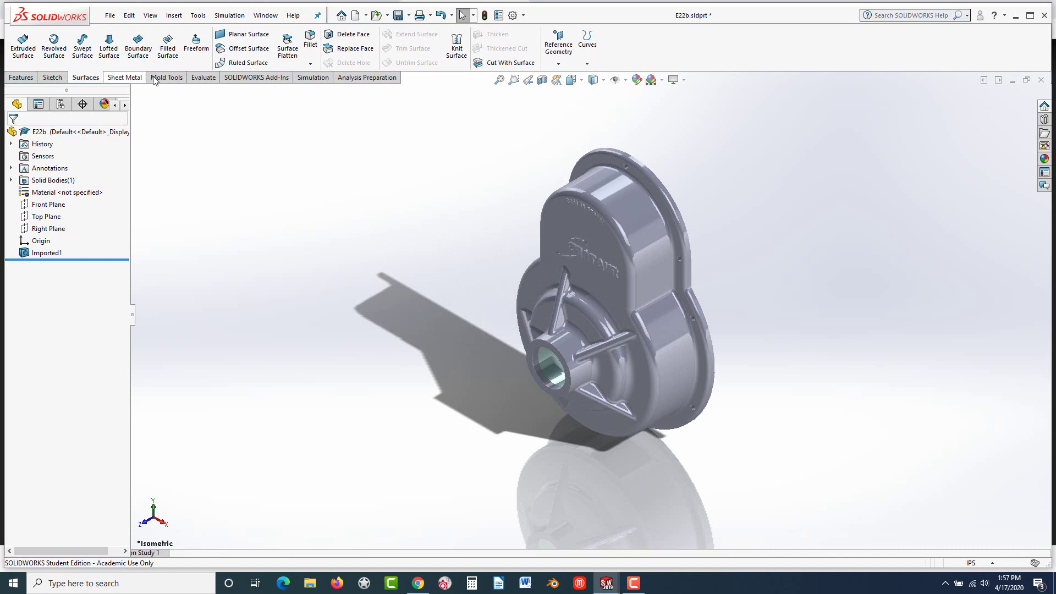
# Step: Inspect the healed casing and evaluate its mass properties, including volume and surface area
pyautogui.click(594, 94)
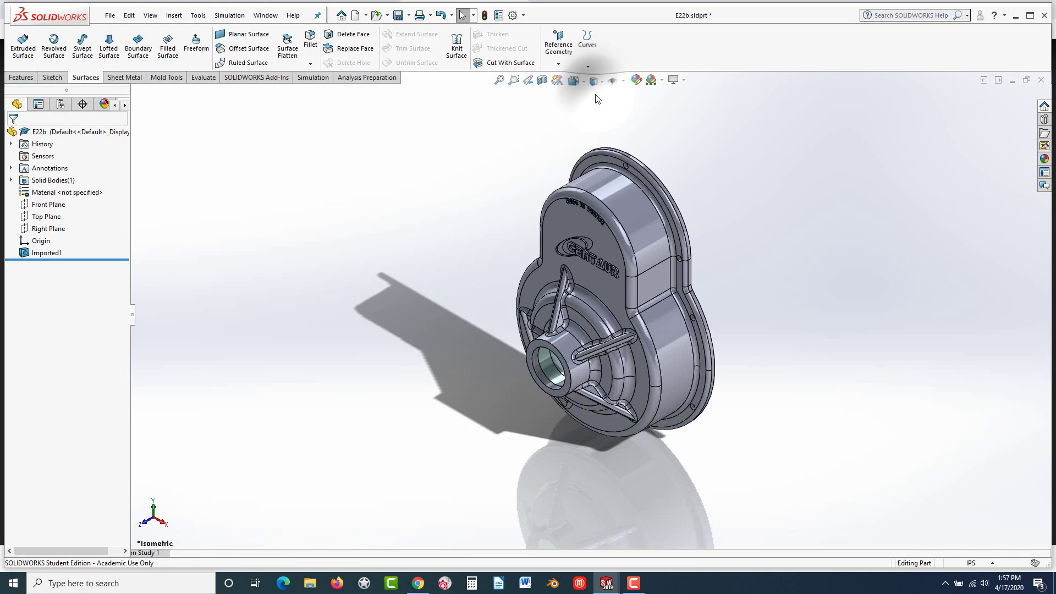
pyautogui.scroll(-5, 616, 231)
pyautogui.moveTo(616, 231)
pyautogui.mouseDown(button='middle')
pyautogui.moveTo(638, 209)
pyautogui.moveTo(455, 134)
pyautogui.moveTo(601, 237)
pyautogui.moveTo(682, 231)
pyautogui.moveTo(677, 308)
pyautogui.mouseUp(button='middle')
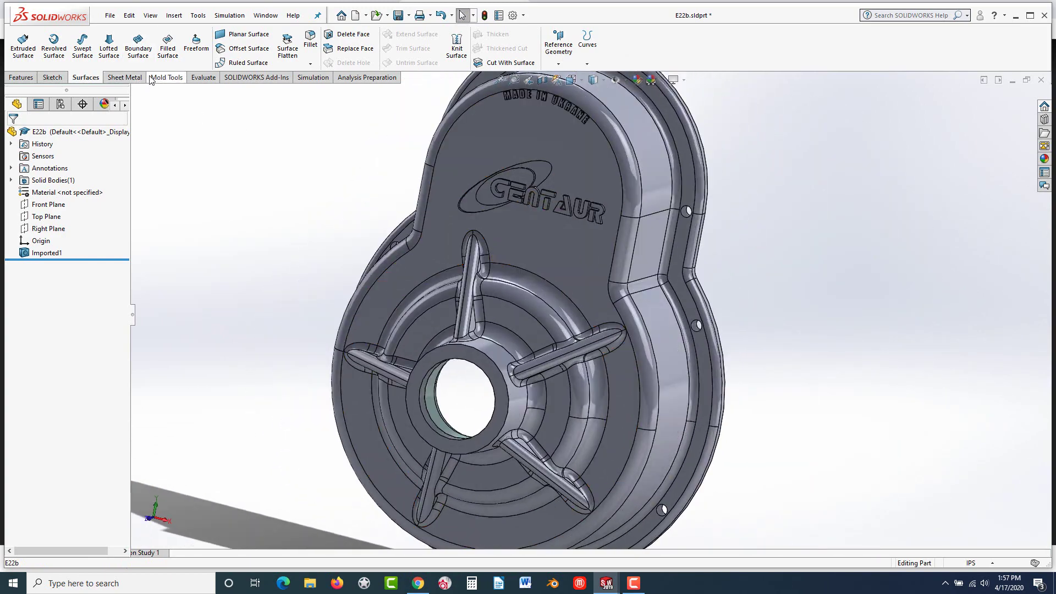
pyautogui.click(203, 78)
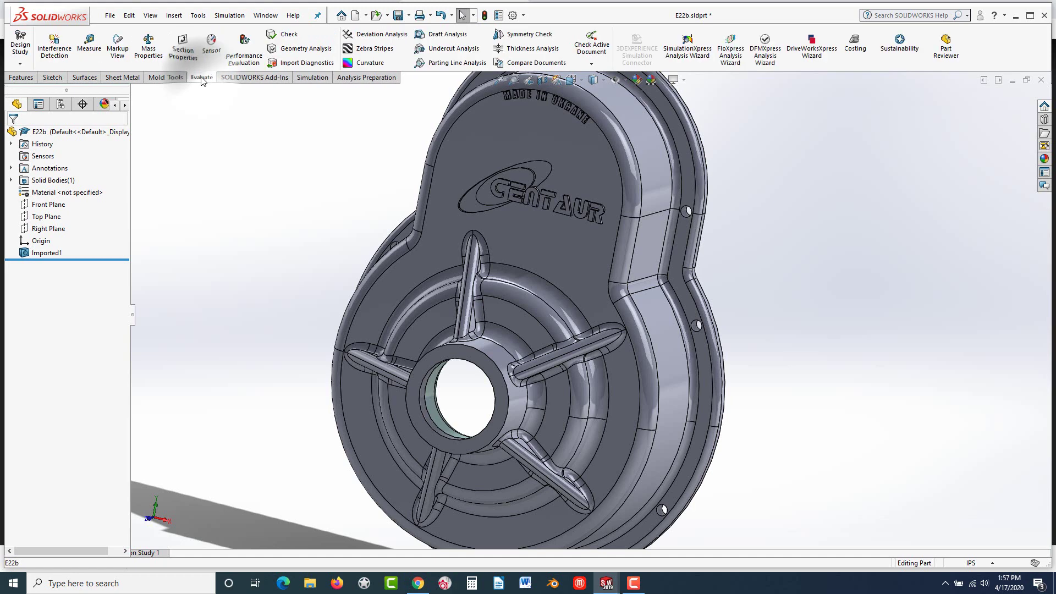
pyautogui.click(149, 47)
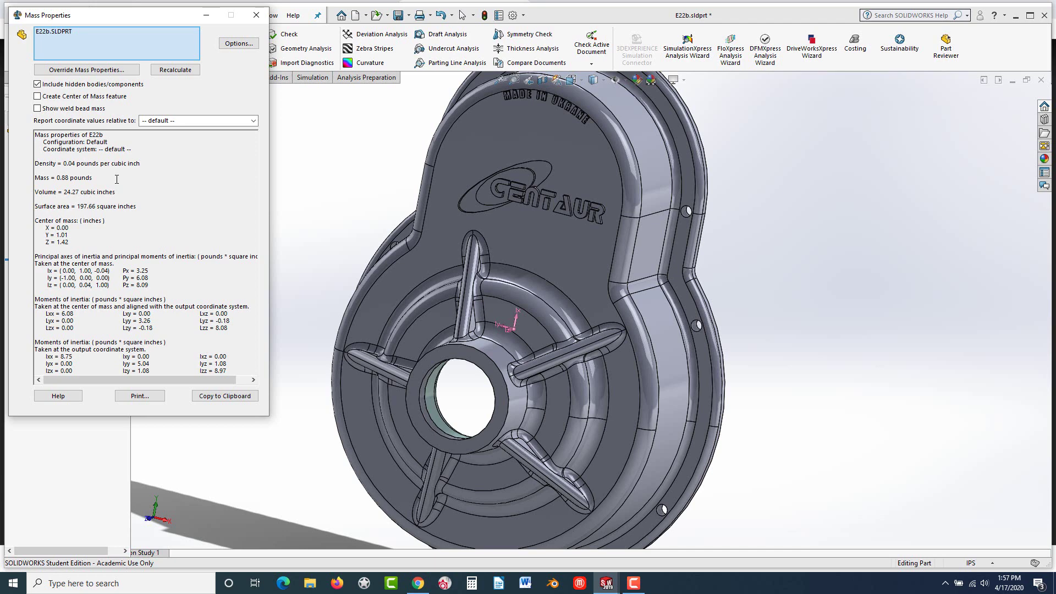
pyautogui.click(256, 15)
pyautogui.moveTo(345, 166); pyautogui.dragTo(503, 269, button='middle')
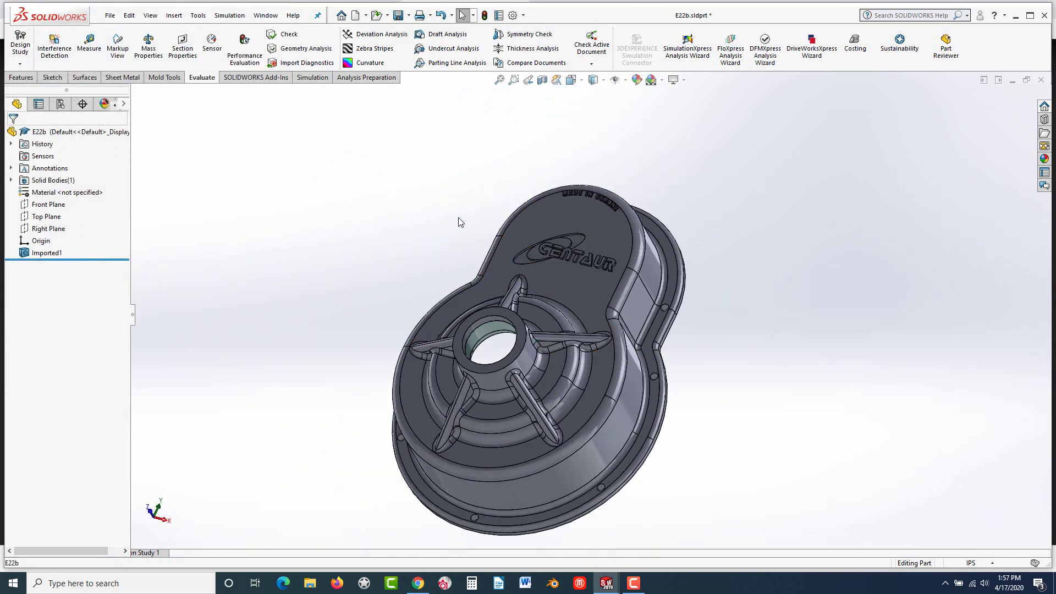
pyautogui.click(634, 583)
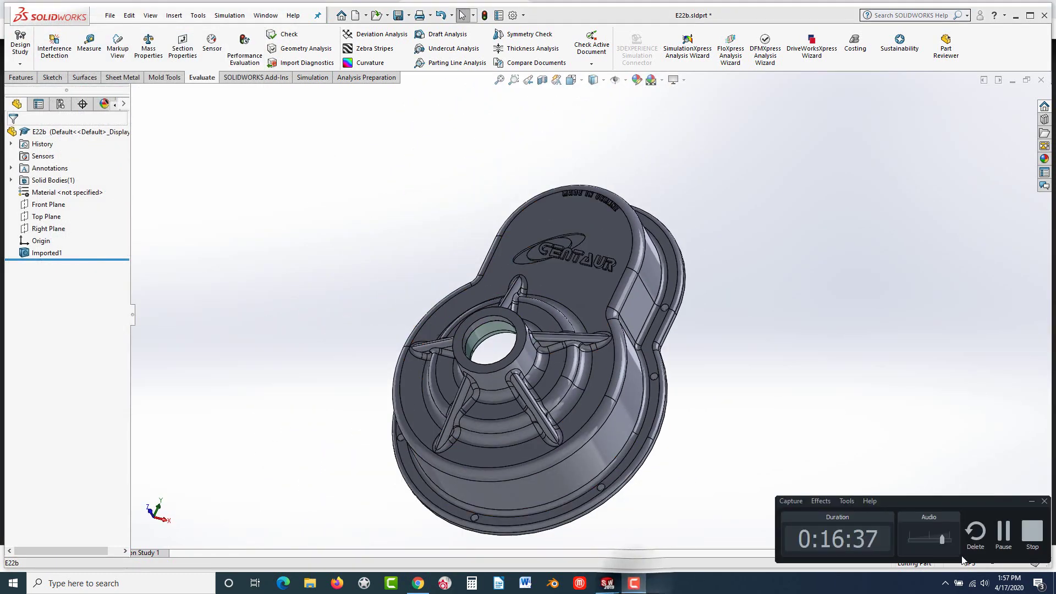